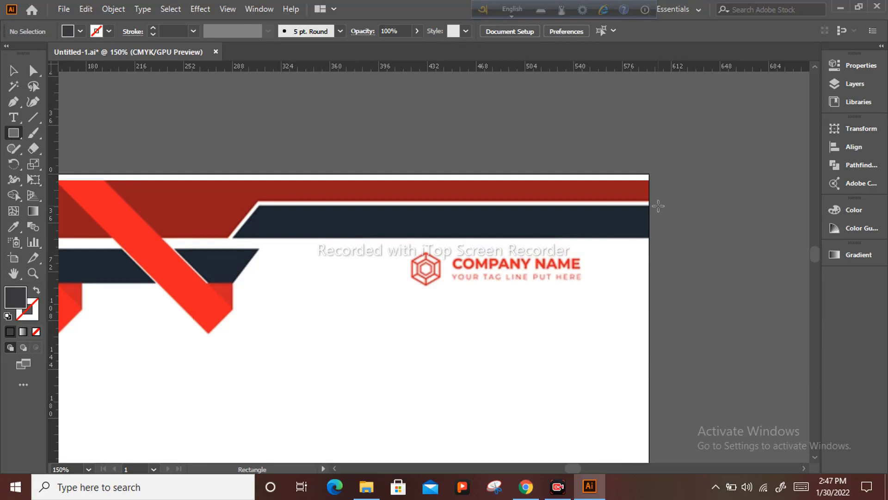
Draw a rectangle over the navy bar beside the slanted white line and show it as an outline without fill
{"action": "left_click_drag", "start_coordinate": [655, 205], "coordinate": [232, 237]}
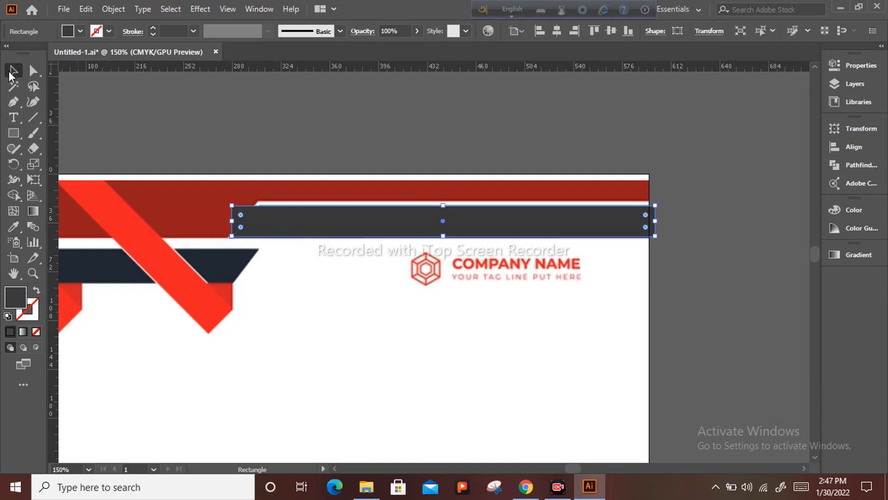
{"action": "left_click", "coordinate": [11, 72]}
{"action": "left_click", "coordinate": [35, 291]}
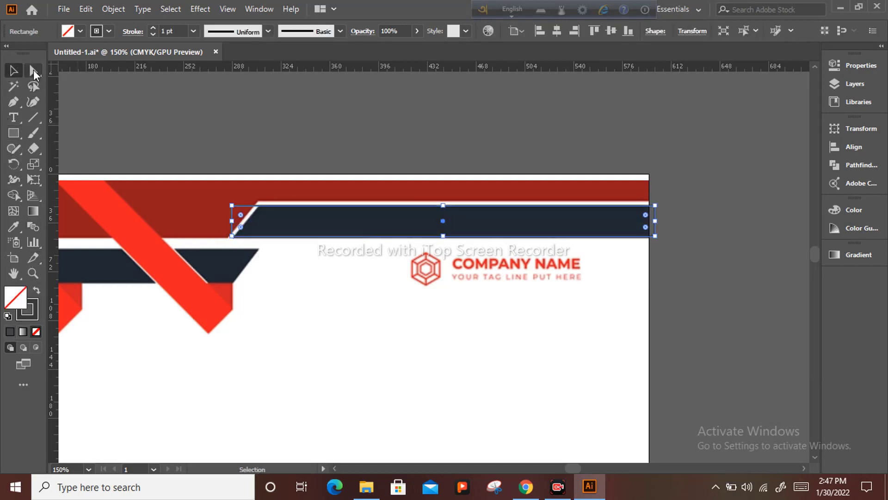
Reshape the rectangle's left end by moving its two corner anchors to follow the navy bar's slanted edge
{"action": "left_click", "coordinate": [33, 71]}
{"action": "scroll", "coordinate": [256, 189], "scroll_direction": "up", "scroll_amount": 2}
{"action": "left_click_drag", "start_coordinate": [196, 220], "coordinate": [249, 220]}
{"action": "scroll", "coordinate": [228, 257], "scroll_direction": "up", "scroll_amount": 3}
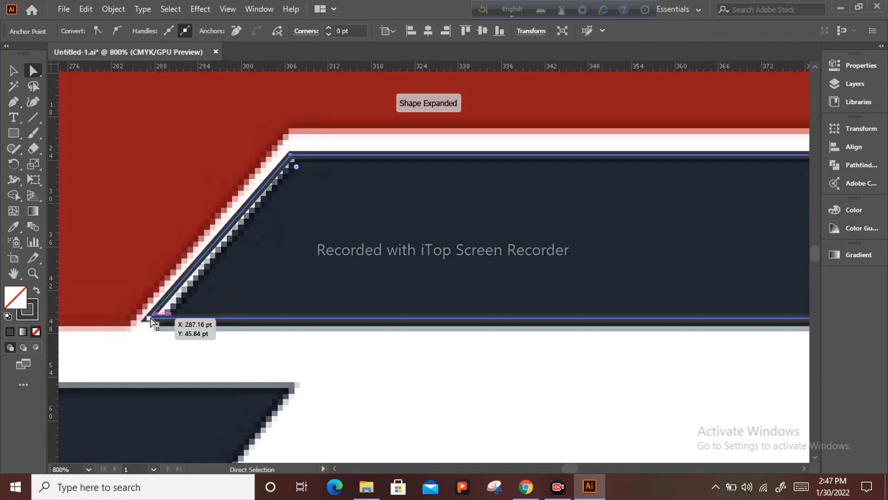
{"action": "left_click_drag", "start_coordinate": [148, 320], "coordinate": [159, 318]}
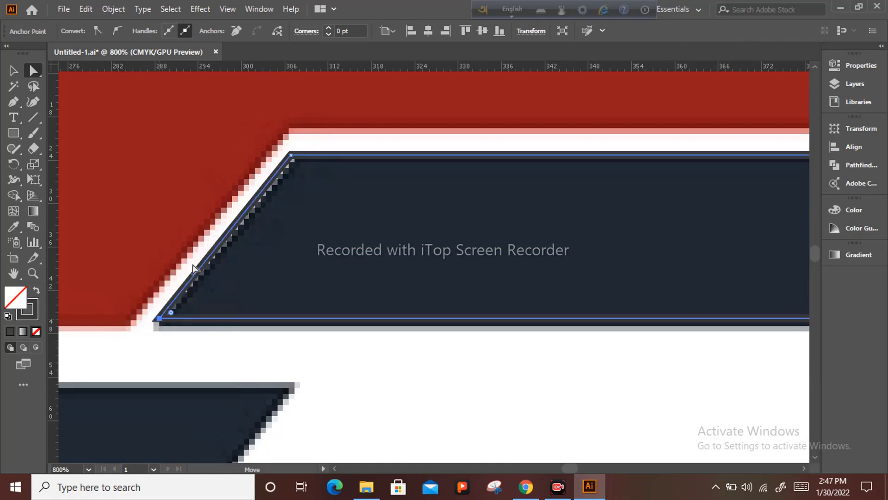
{"action": "left_click_drag", "start_coordinate": [291, 158], "coordinate": [295, 158]}
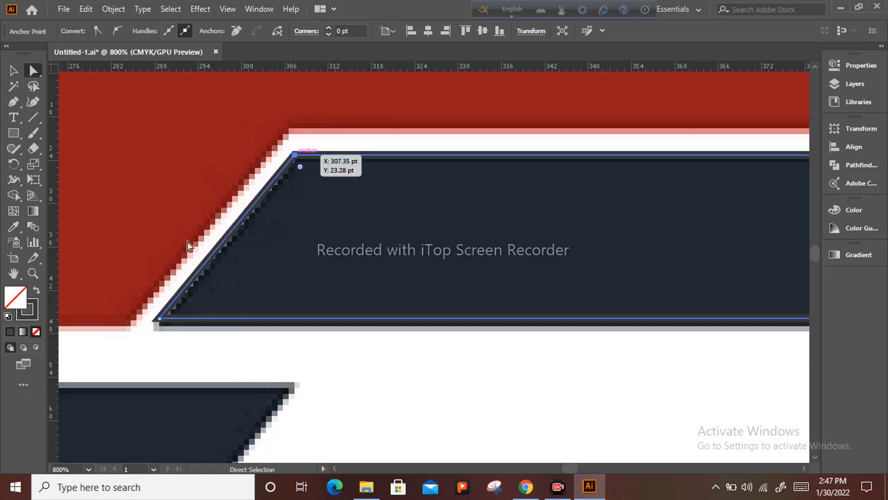
Fill the traced bar with the navy sampled from the reference image, without a stroke, and deselect it
{"action": "left_click", "coordinate": [14, 227]}
{"action": "left_click", "coordinate": [433, 251]}
{"action": "scroll", "coordinate": [471, 258], "scroll_direction": "down", "scroll_amount": 3}
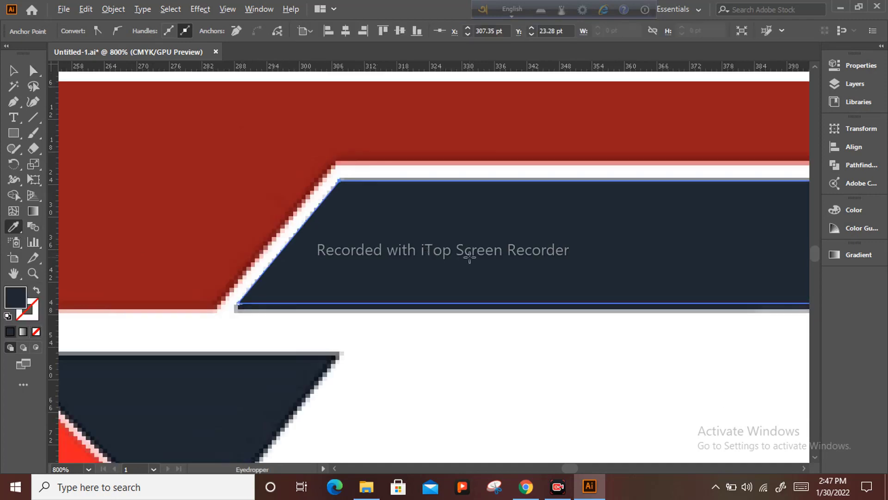
{"action": "left_click", "coordinate": [13, 70]}
{"action": "left_click", "coordinate": [261, 116]}
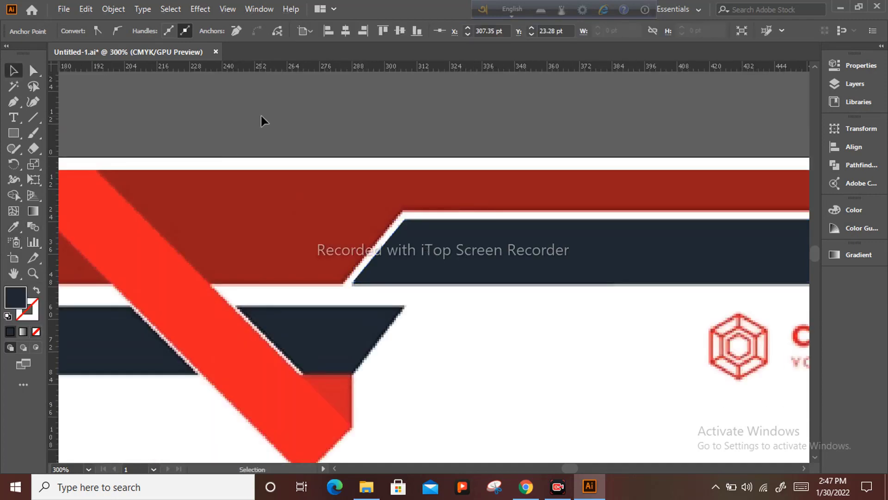
Draw a rectangle over the tall dark red header band, starting beyond the page's left edge, and show it as an outline
{"action": "scroll", "coordinate": [261, 116], "scroll_direction": "down", "scroll_amount": 2}
{"action": "left_click_drag", "start_coordinate": [253, 211], "coordinate": [311, 249]}
{"action": "scroll", "coordinate": [309, 249], "scroll_direction": "down", "scroll_amount": 1}
{"action": "scroll", "coordinate": [312, 242], "scroll_direction": "down", "scroll_amount": 1}
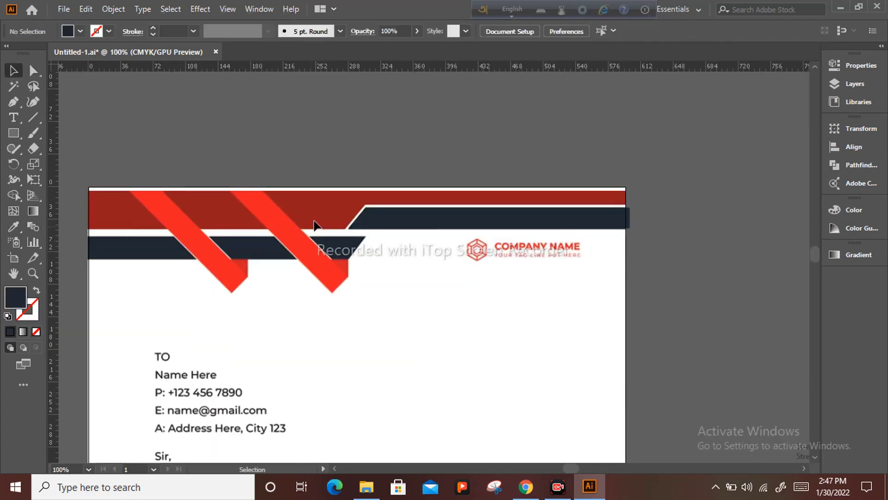
{"action": "left_click_drag", "start_coordinate": [368, 158], "coordinate": [429, 161]}
{"action": "left_click", "coordinate": [16, 132]}
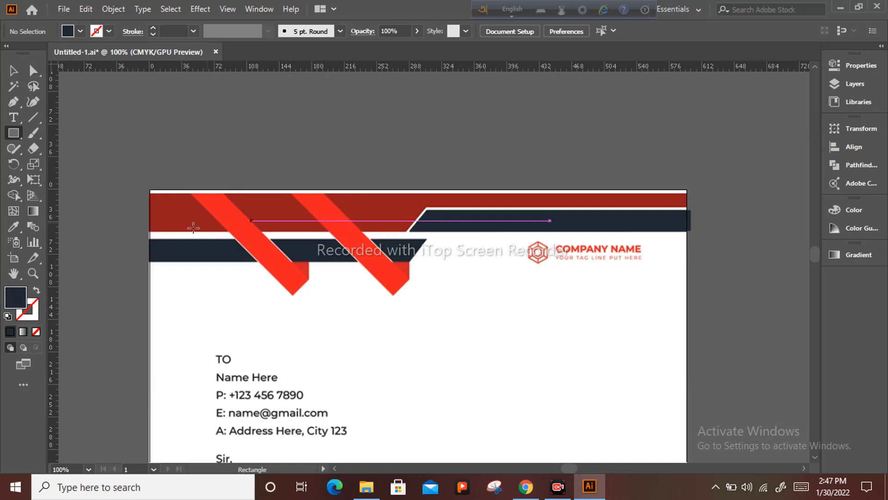
{"action": "left_click_drag", "start_coordinate": [144, 231], "coordinate": [411, 182]}
{"action": "scroll", "coordinate": [421, 189], "scroll_direction": "up", "scroll_amount": 4}
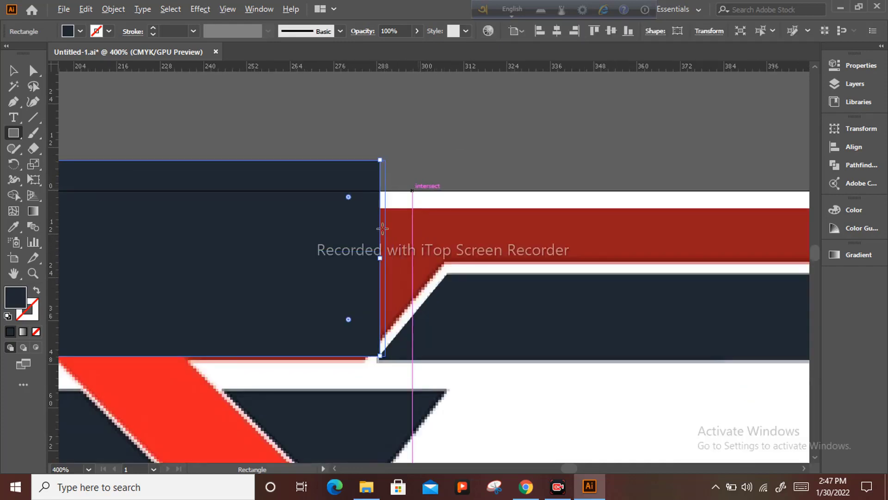
{"action": "left_click", "coordinate": [38, 291]}
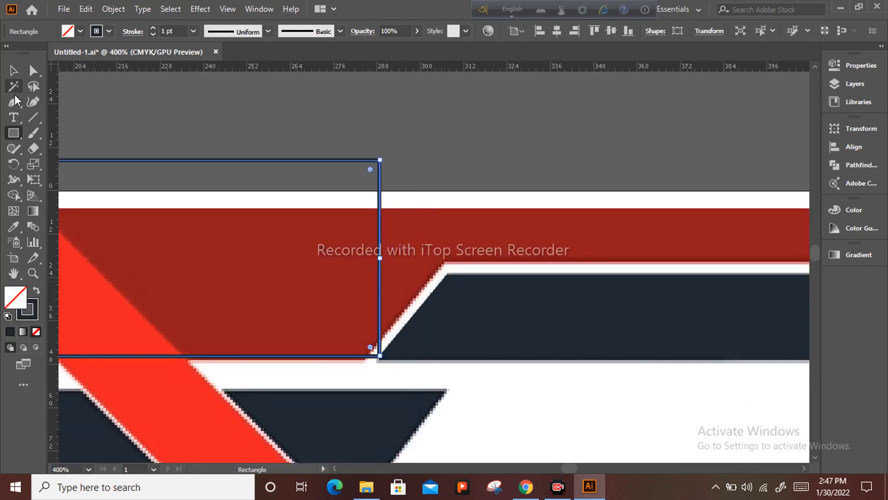
Move the rectangle's right corner anchors so its end follows the dark red band's slant up past the page's top edge
{"action": "left_click", "coordinate": [32, 70]}
{"action": "scroll", "coordinate": [376, 302], "scroll_direction": "up", "scroll_amount": 3}
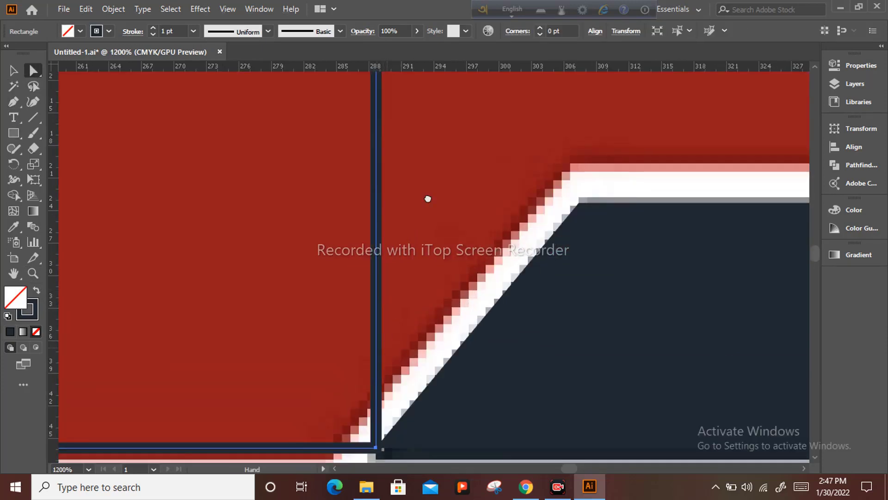
{"action": "left_click_drag", "start_coordinate": [378, 370], "coordinate": [428, 198]}
{"action": "left_click_drag", "start_coordinate": [425, 277], "coordinate": [377, 277]}
{"action": "scroll", "coordinate": [405, 252], "scroll_direction": "down", "scroll_amount": 3}
{"action": "left_click_drag", "start_coordinate": [363, 327], "coordinate": [273, 485]}
{"action": "left_click_drag", "start_coordinate": [322, 227], "coordinate": [453, 248]}
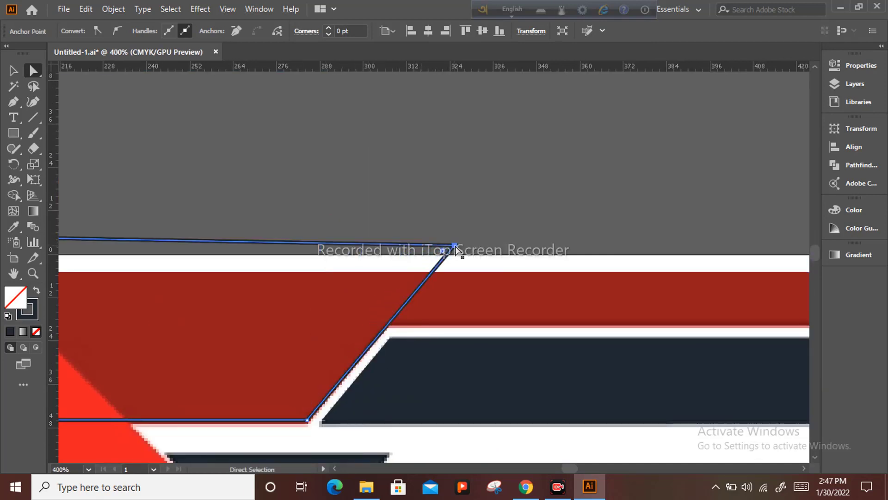
Draw a thin rectangle over the narrow dark red strip, overlapping the slanted shape and extending past the page's right edge
{"action": "scroll", "coordinate": [453, 231], "scroll_direction": "down", "scroll_amount": 4}
{"action": "scroll", "coordinate": [452, 222], "scroll_direction": "down", "scroll_amount": 2}
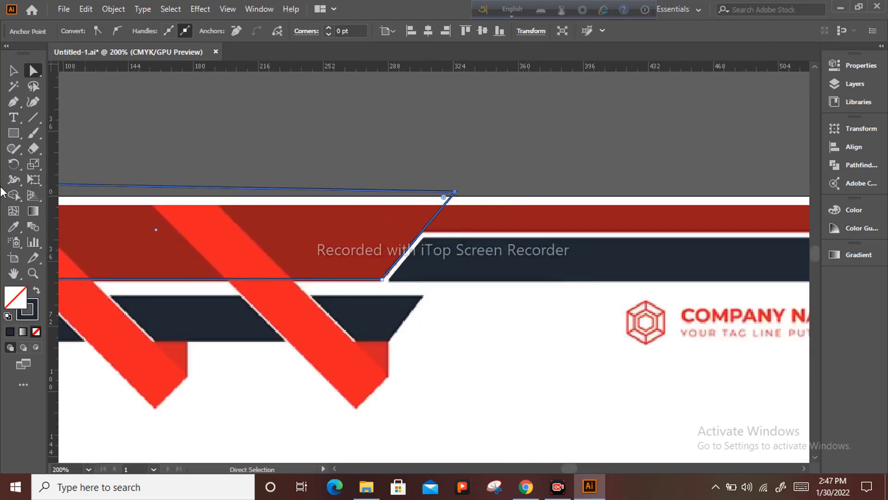
{"action": "left_click", "coordinate": [14, 137]}
{"action": "scroll", "coordinate": [564, 170], "scroll_direction": "down", "scroll_amount": 1}
{"action": "left_click_drag", "start_coordinate": [563, 169], "coordinate": [407, 170]}
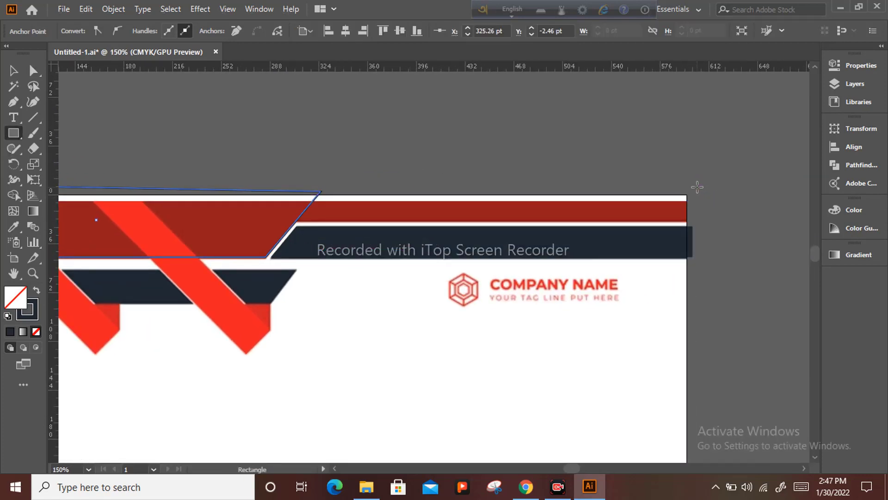
{"action": "left_click_drag", "start_coordinate": [696, 199], "coordinate": [250, 220]}
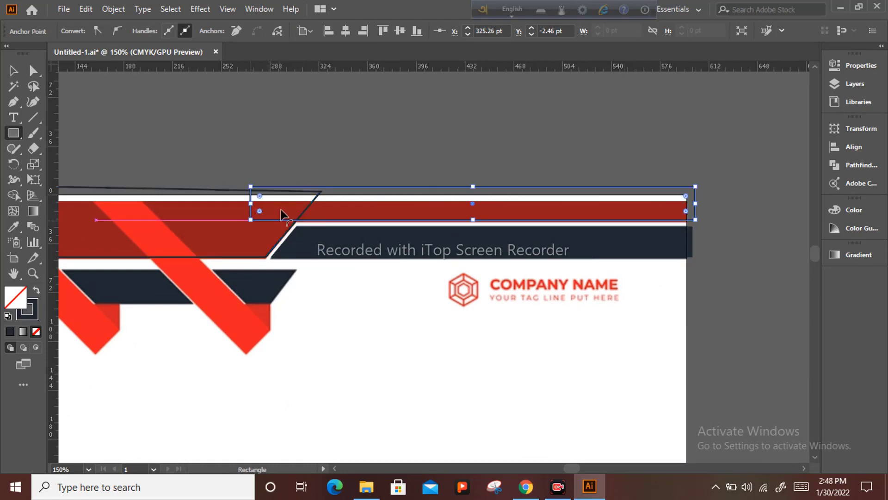
{"action": "key", "text": "ctrl+minus"}
Unite the slanted band outline and the thin strip rectangle into a single shape with Pathfinder
{"action": "left_click", "coordinate": [12, 70]}
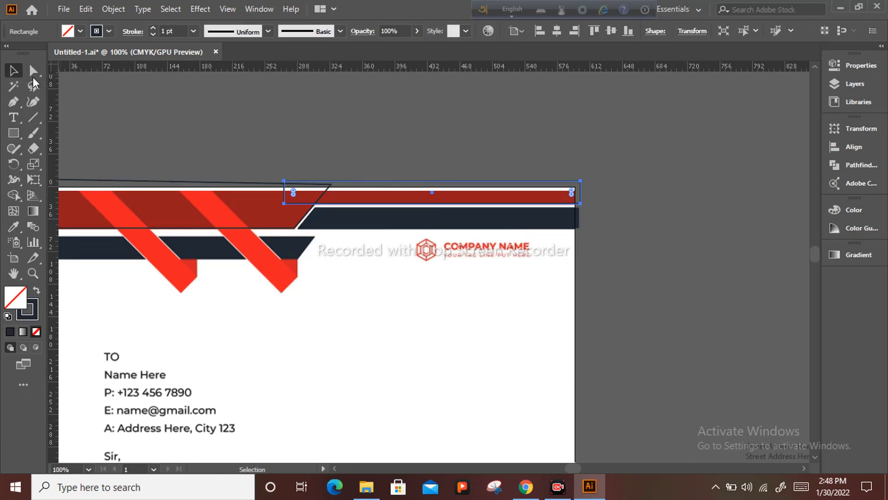
{"action": "left_click", "coordinate": [313, 178]}
{"action": "left_click", "coordinate": [426, 191]}
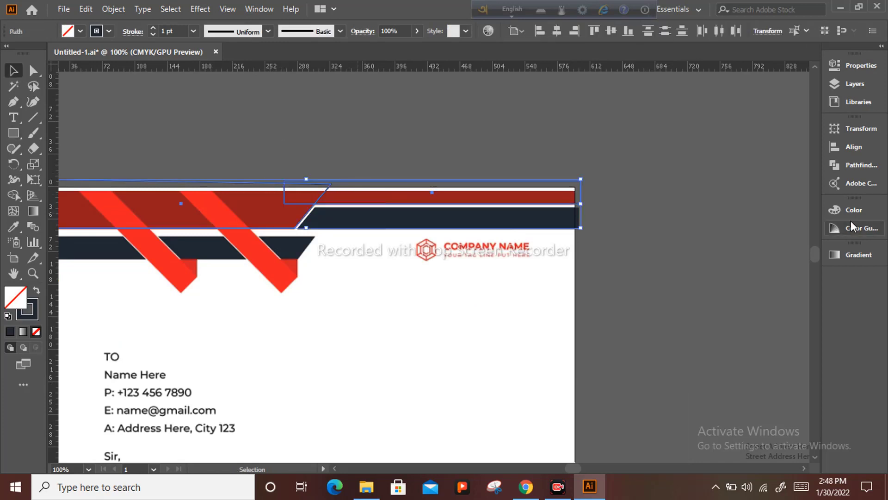
{"action": "left_click", "coordinate": [846, 165]}
{"action": "left_click", "coordinate": [682, 157]}
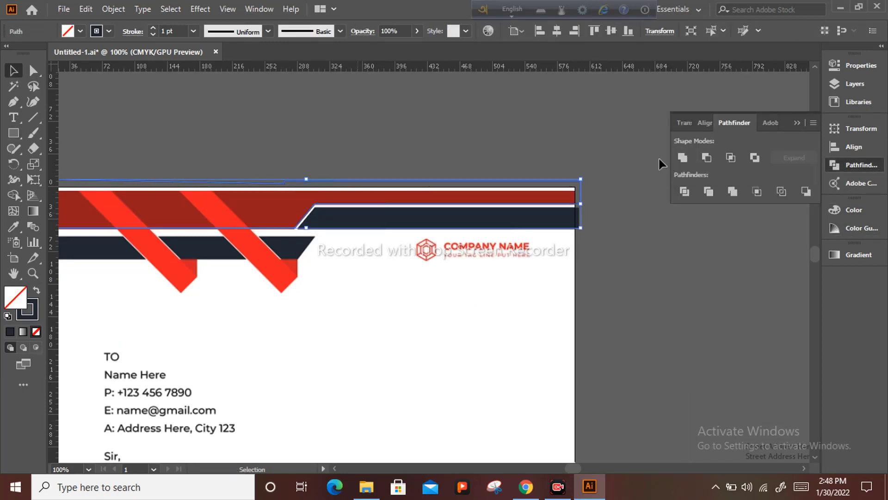
Sample the band's dark red onto the united shape, apply it as the stroke without fill, and deselect
{"action": "left_click", "coordinate": [618, 260]}
{"action": "left_click", "coordinate": [535, 181]}
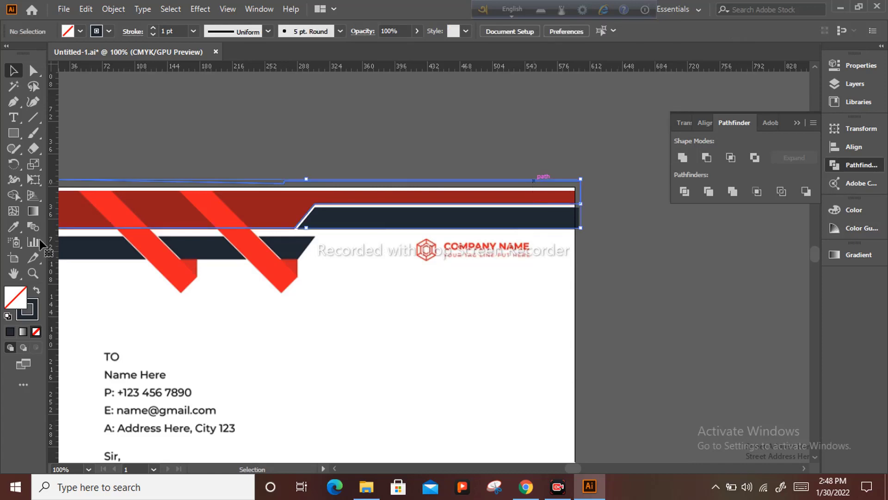
{"action": "left_click", "coordinate": [11, 229]}
{"action": "left_click", "coordinate": [274, 208]}
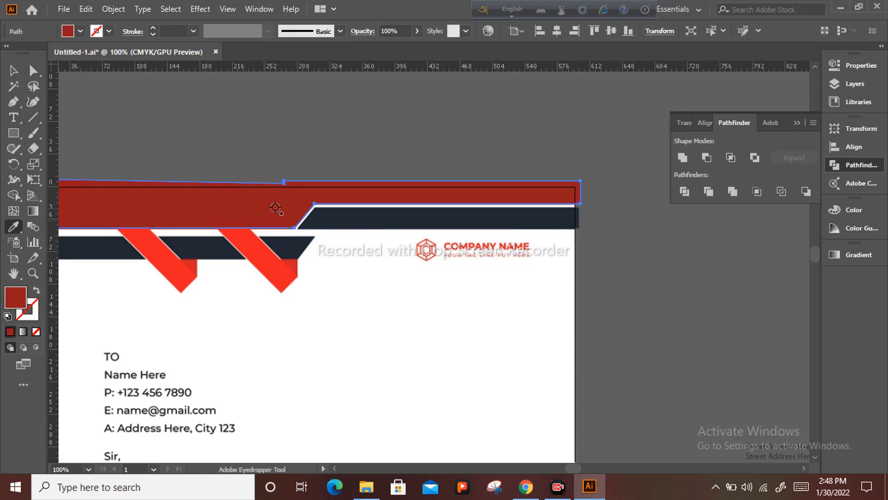
{"action": "key", "text": "v"}
{"action": "left_click", "coordinate": [206, 151]}
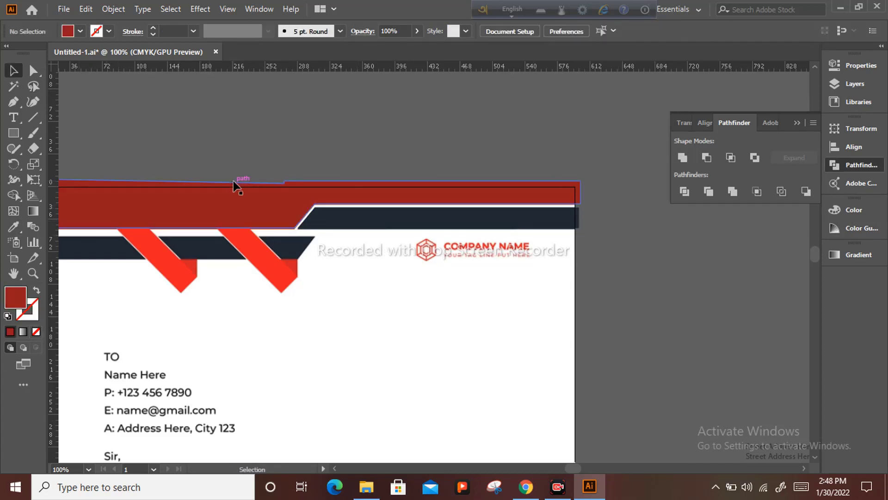
{"action": "left_click", "coordinate": [36, 292]}
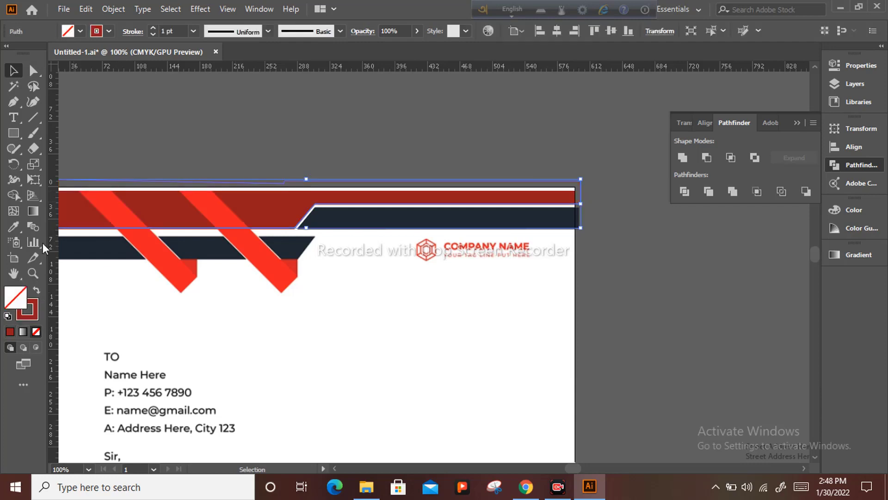
{"action": "left_click", "coordinate": [140, 132]}
Draw a rectangle about 316 by 25 pt over the lower navy bar, extending its left edge past the page
{"action": "left_click_drag", "start_coordinate": [138, 259], "coordinate": [279, 262]}
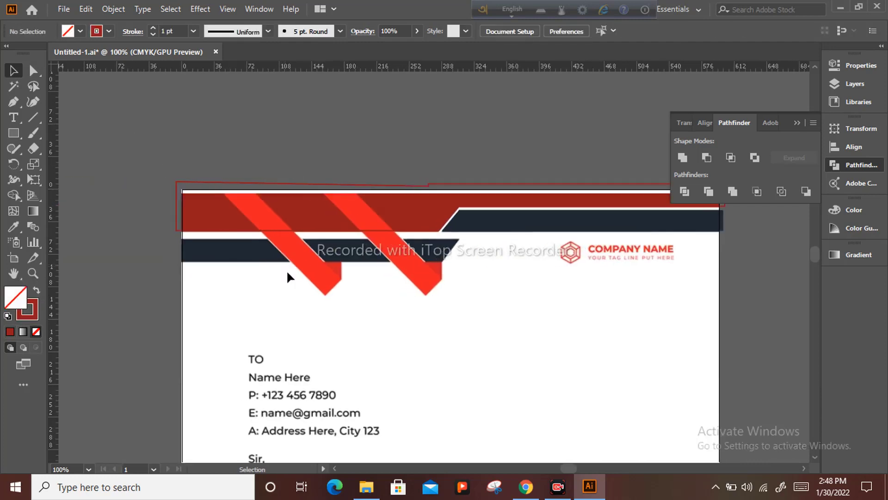
{"action": "scroll", "coordinate": [286, 271], "scroll_direction": "up", "scroll_amount": 1}
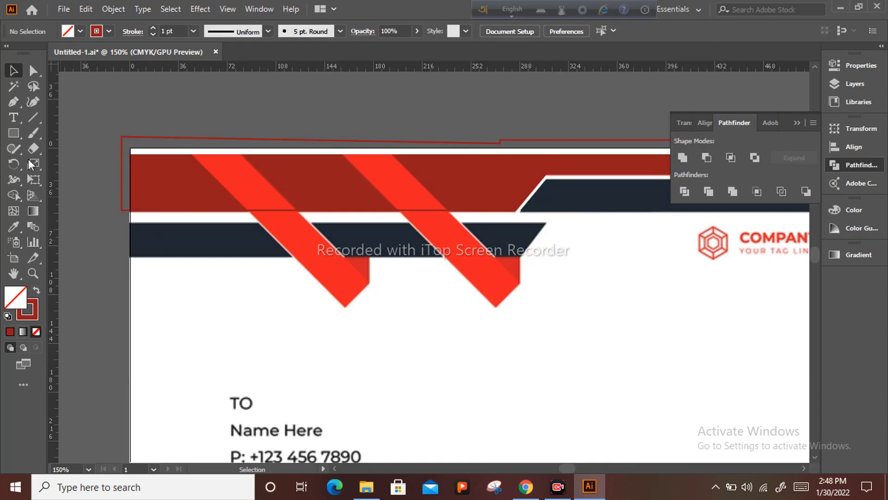
{"action": "left_click", "coordinate": [17, 132]}
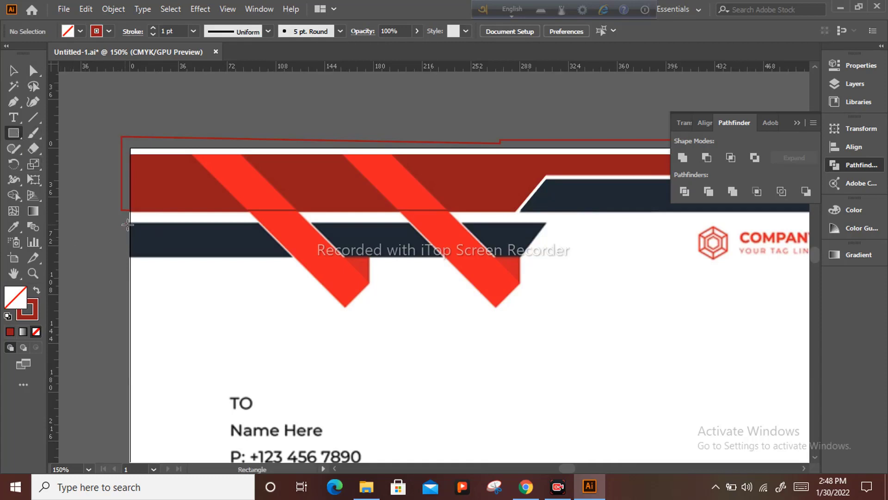
{"action": "mouse_move", "coordinate": [128, 223]}
{"action": "left_mouse_down"}
{"action": "mouse_move", "coordinate": [155, 242]}
{"action": "mouse_move", "coordinate": [546, 257]}
{"action": "left_mouse_up"}
{"action": "left_click_drag", "start_coordinate": [131, 240], "coordinate": [119, 241]}
Move the lower rectangle's bottom-right corner inward to match the navy bar's slanted end, and deselect it
{"action": "left_click", "coordinate": [33, 71]}
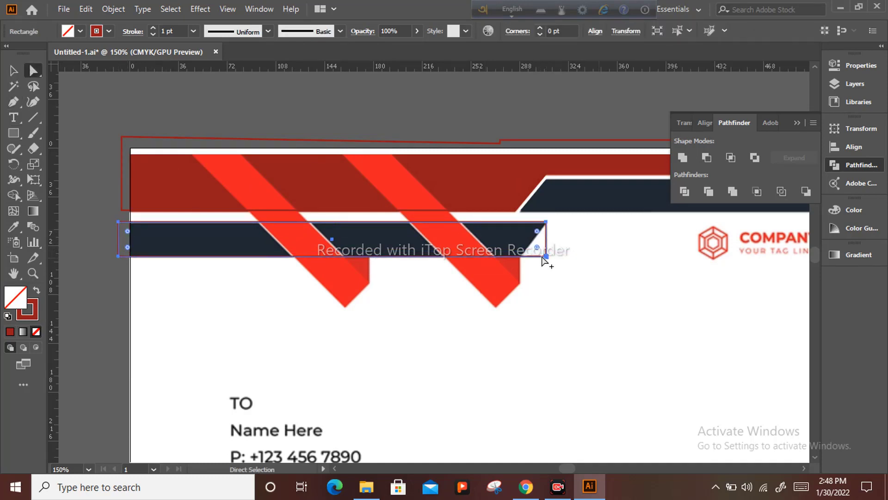
{"action": "scroll", "coordinate": [542, 256], "scroll_direction": "up", "scroll_amount": 2}
{"action": "left_click_drag", "start_coordinate": [556, 256], "coordinate": [504, 256]}
{"action": "left_click", "coordinate": [578, 274]}
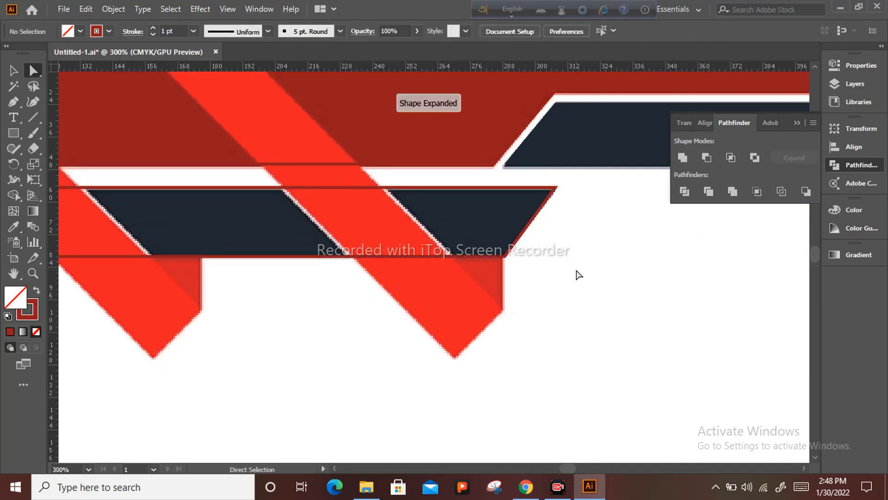
Sample the navy onto the lower bar shape, apply it as the stroke without fill, and deselect
{"action": "scroll", "coordinate": [567, 276], "scroll_direction": "down", "scroll_amount": 1}
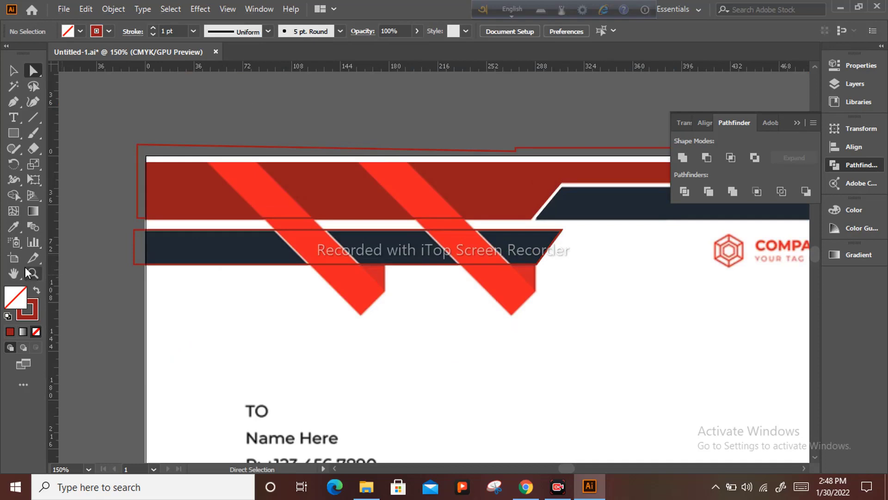
{"action": "left_click", "coordinate": [14, 226]}
{"action": "left_click", "coordinate": [213, 250]}
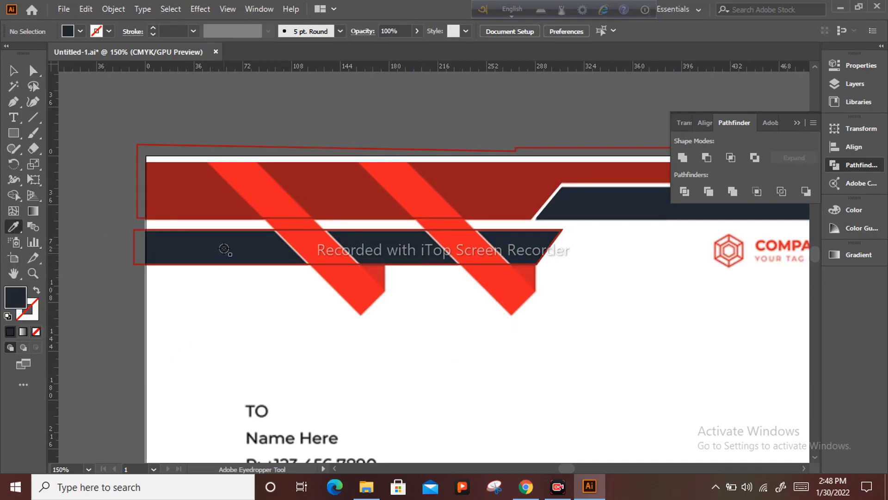
{"action": "left_click", "coordinate": [179, 264], "text": "ctrl"}
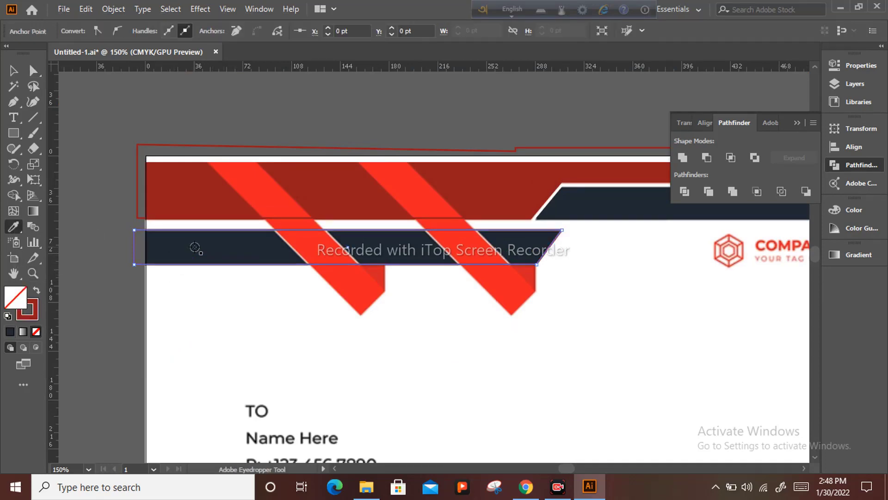
{"action": "left_click", "coordinate": [196, 248]}
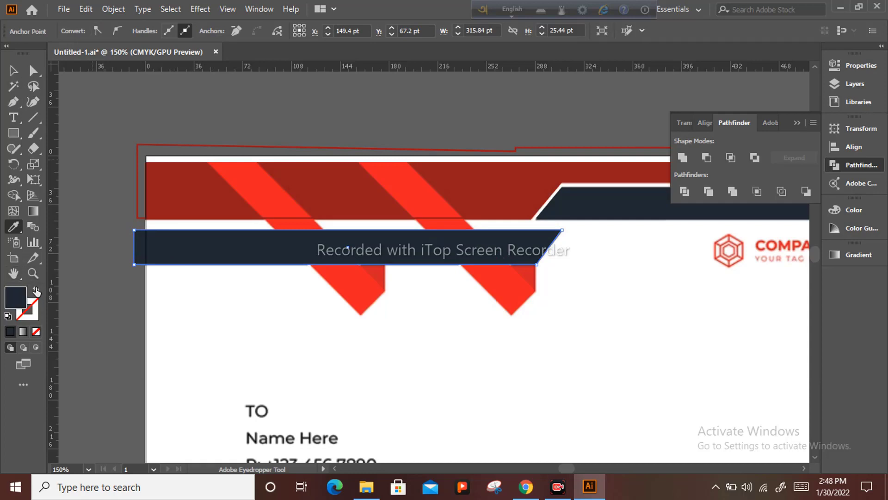
{"action": "left_click", "coordinate": [36, 290]}
{"action": "left_click", "coordinate": [13, 71]}
{"action": "left_click", "coordinate": [145, 95]}
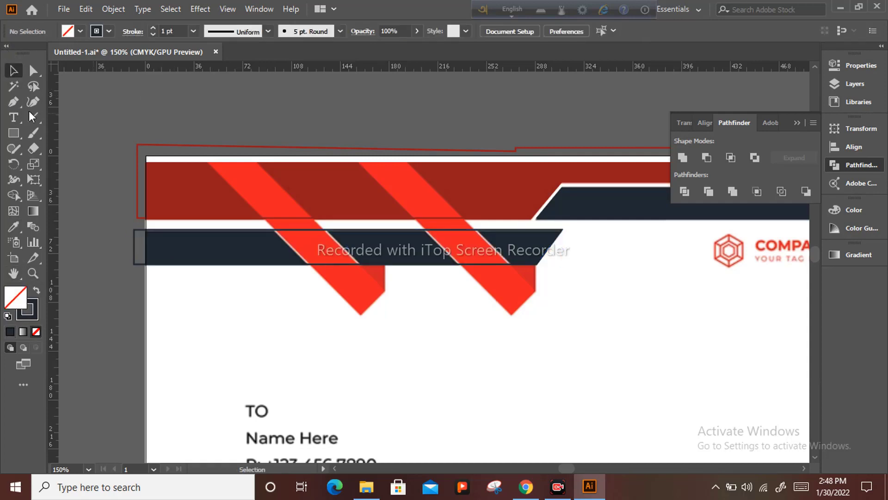
Draw a long narrow diagonal rectangle and align its lower end with the tip of the first bright red stripe
{"action": "mouse_move", "coordinate": [214, 312]}
{"action": "left_mouse_down"}
{"action": "mouse_move", "coordinate": [271, 327]}
{"action": "mouse_move", "coordinate": [572, 341]}
{"action": "mouse_move", "coordinate": [578, 370]}
{"action": "mouse_move", "coordinate": [500, 433]}
{"action": "mouse_move", "coordinate": [490, 420]}
{"action": "left_mouse_up"}
{"action": "key", "text": "v"}
{"action": "scroll", "coordinate": [377, 300], "scroll_direction": "up", "scroll_amount": 2}
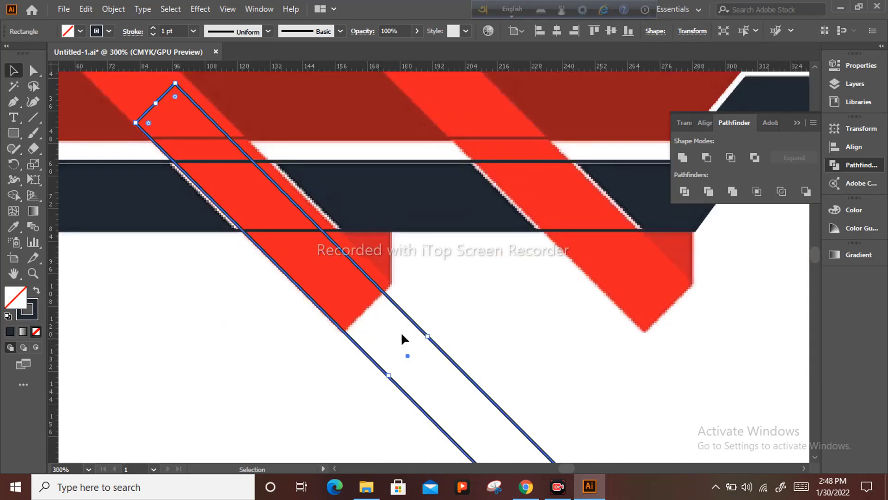
{"action": "scroll", "coordinate": [401, 331], "scroll_direction": "down", "scroll_amount": 2}
{"action": "left_click_drag", "start_coordinate": [403, 343], "coordinate": [254, 193]}
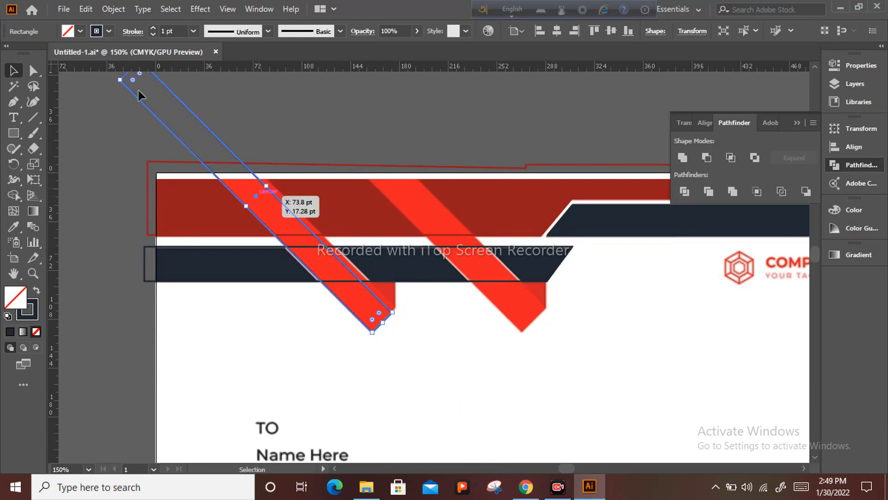
Shorten the diagonal rectangle from its upper end so it stops just above the page's top edge
{"action": "scroll", "coordinate": [180, 150], "scroll_direction": "up", "scroll_amount": 3}
{"action": "left_click_drag", "start_coordinate": [130, 117], "coordinate": [206, 193]}
{"action": "scroll", "coordinate": [370, 282], "scroll_direction": "down", "scroll_amount": 2}
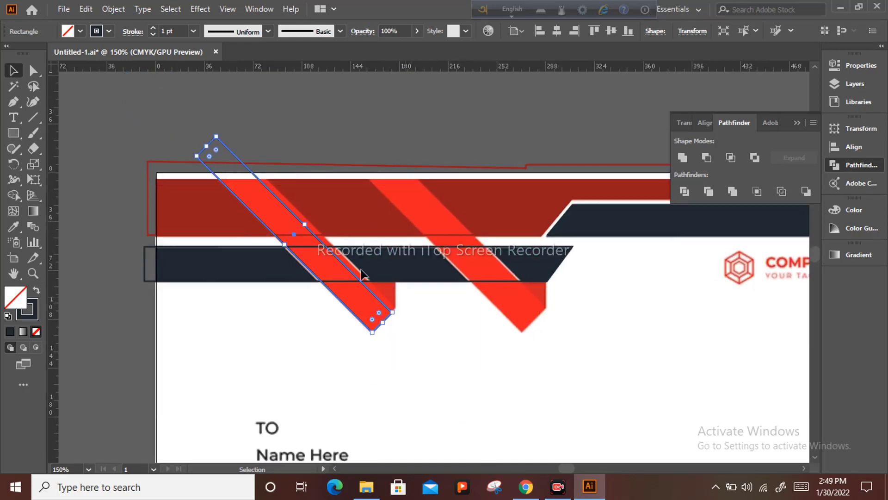
{"action": "scroll", "coordinate": [337, 245], "scroll_direction": "up", "scroll_amount": 1}
{"action": "left_click_drag", "start_coordinate": [295, 219], "coordinate": [300, 215]}
{"action": "scroll", "coordinate": [481, 310], "scroll_direction": "up", "scroll_amount": 1}
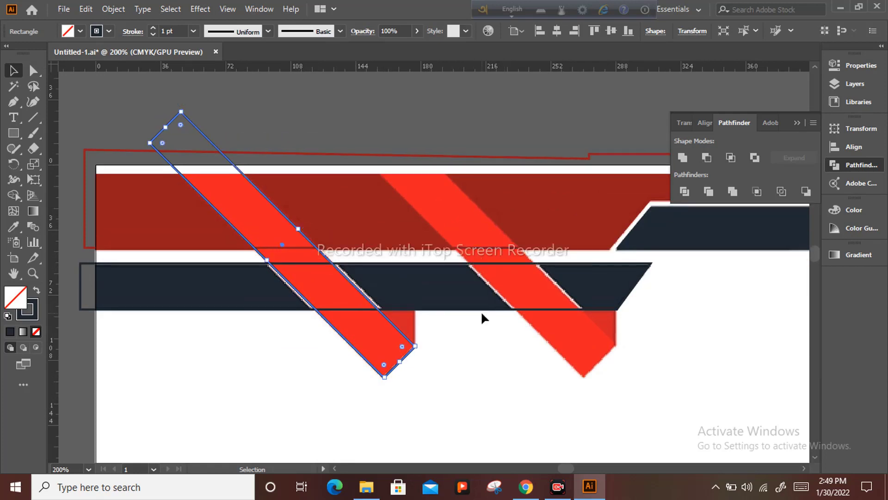
{"action": "scroll", "coordinate": [423, 330], "scroll_direction": "up", "scroll_amount": 2}
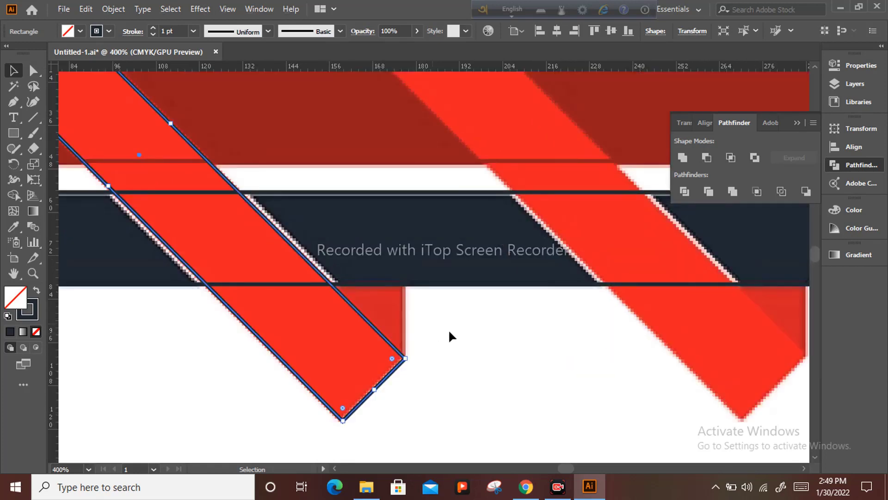
{"action": "left_click", "coordinate": [442, 354]}
{"action": "left_click", "coordinate": [388, 340]}
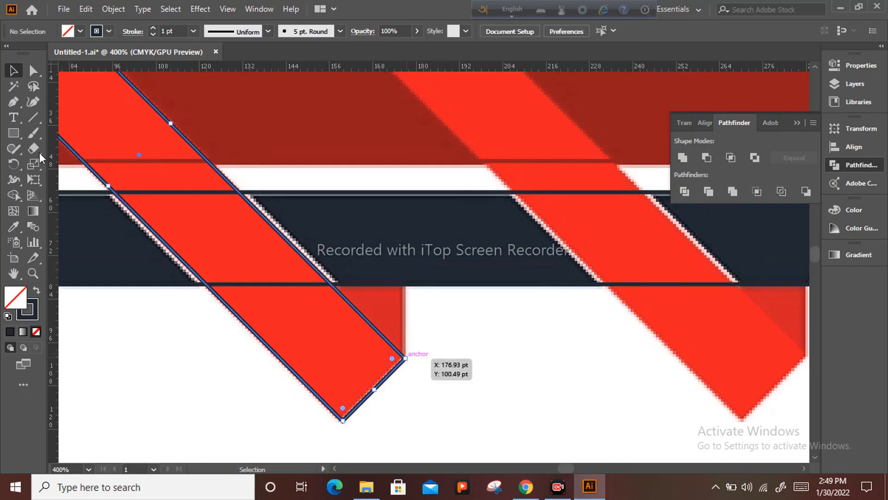
{"action": "left_click", "coordinate": [10, 105]}
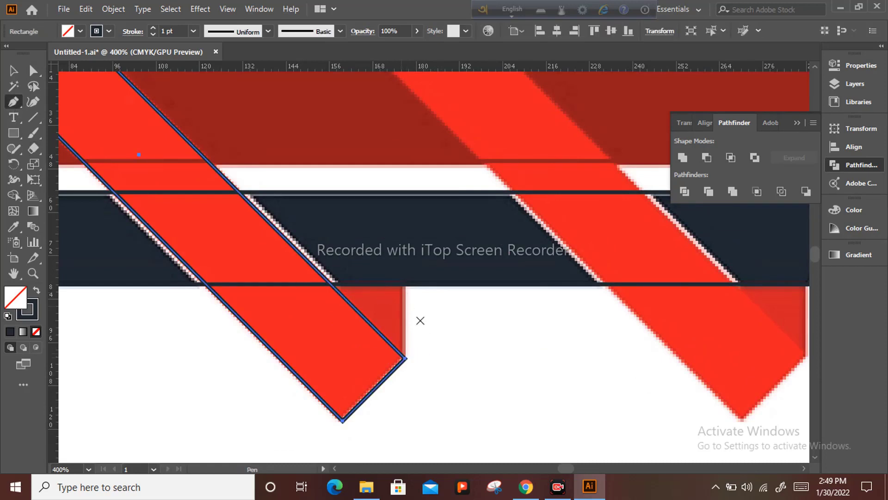
{"action": "left_click", "coordinate": [404, 358]}
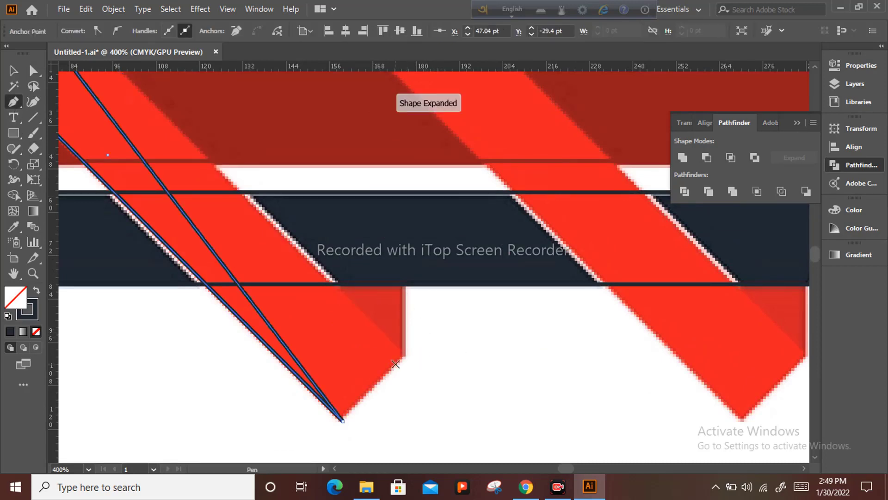
{"action": "key", "text": "ctrl+z"}
{"action": "left_click", "coordinate": [16, 74]}
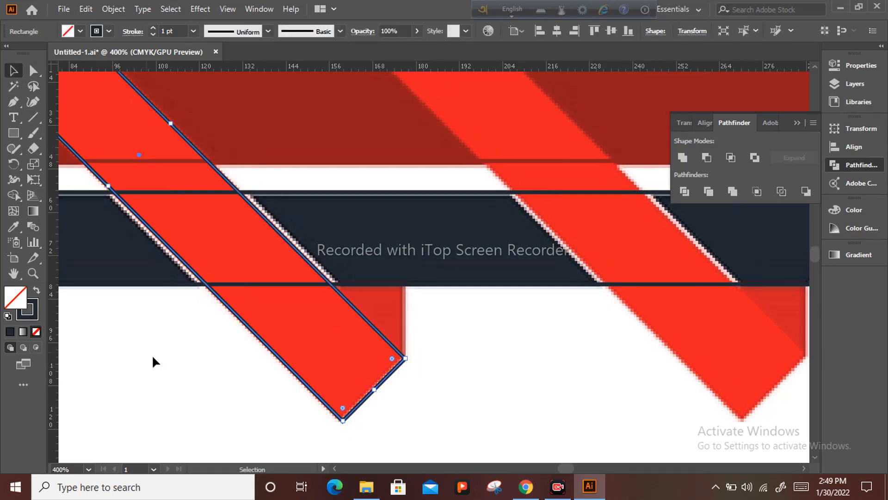
Draw a closed four-point Pen shape over the folded flap at the first stripe's lower end, overlapping the diagonal rectangle
{"action": "left_click", "coordinate": [152, 355]}
{"action": "left_click", "coordinate": [14, 107]}
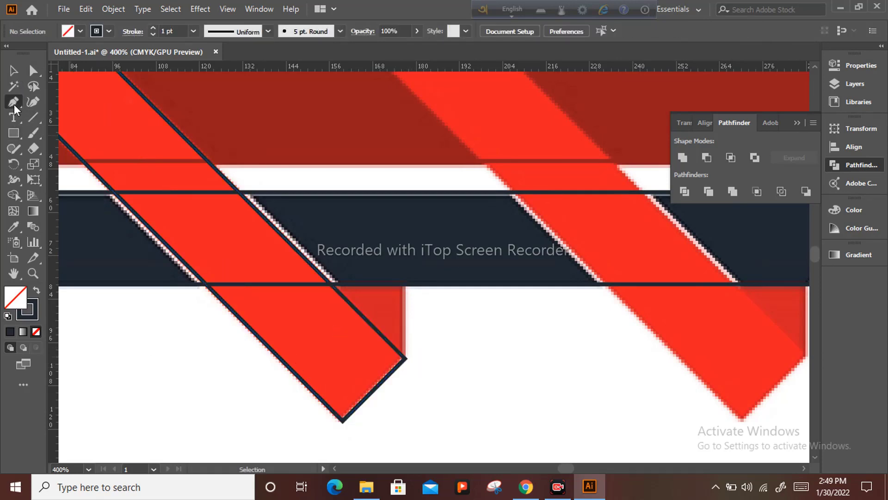
{"action": "left_click", "coordinate": [405, 356]}
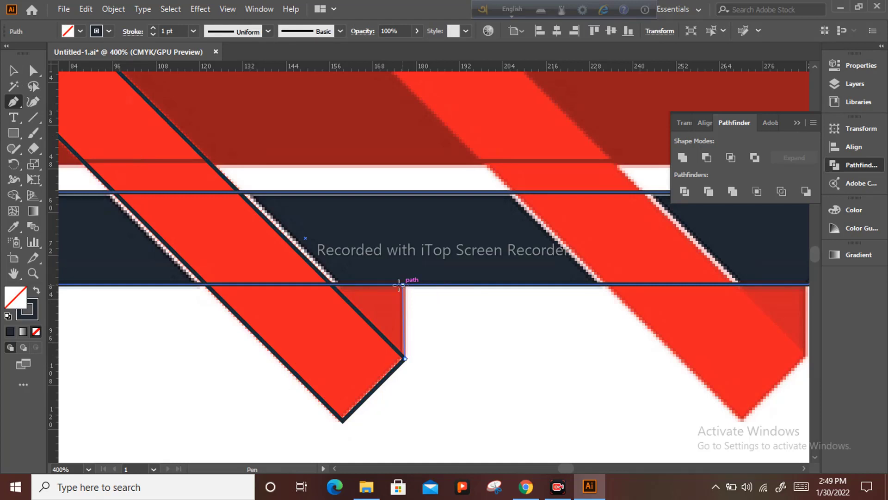
{"action": "left_click", "coordinate": [402, 284]}
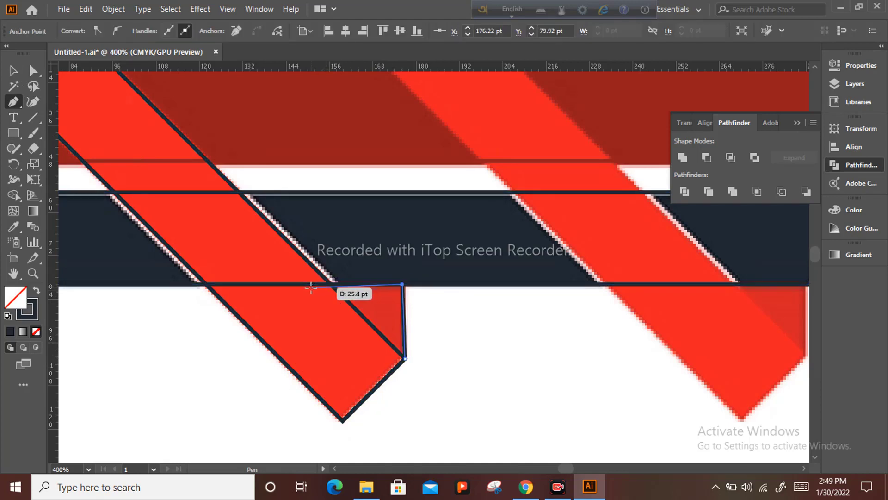
{"action": "left_click", "coordinate": [309, 284]}
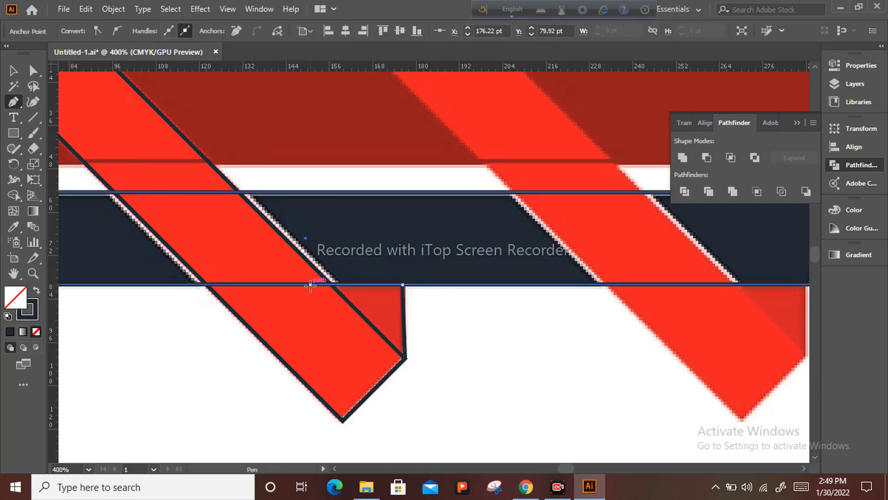
{"action": "left_click", "coordinate": [292, 347]}
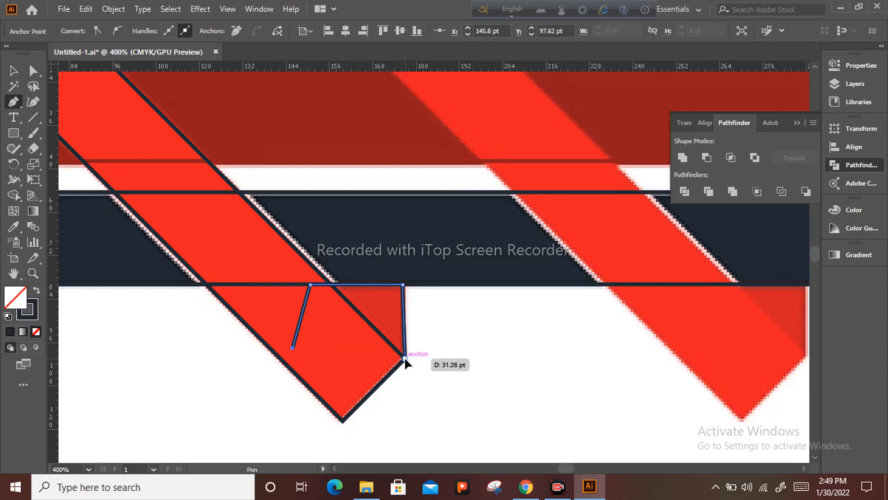
{"action": "left_click", "coordinate": [404, 358]}
{"action": "key", "text": "v"}
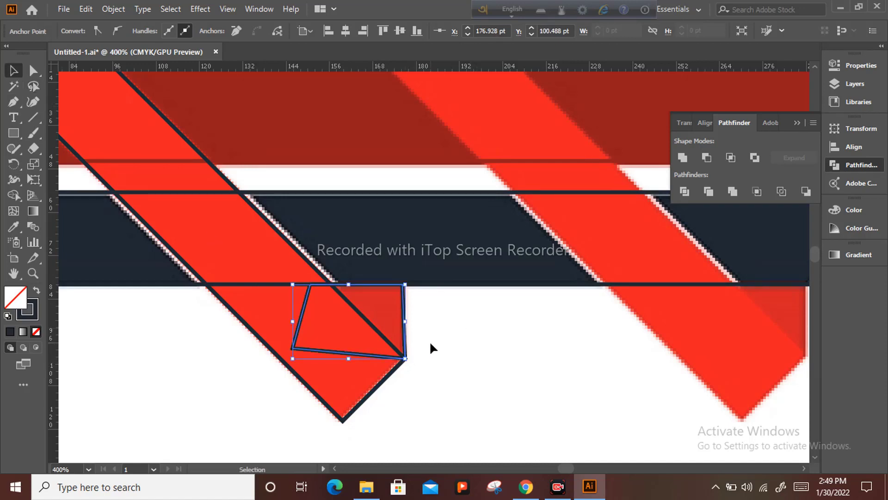
Unite the flap shape with the diagonal rectangle into one stripe outline, and deselect it
{"action": "left_click_drag", "start_coordinate": [431, 344], "coordinate": [272, 410]}
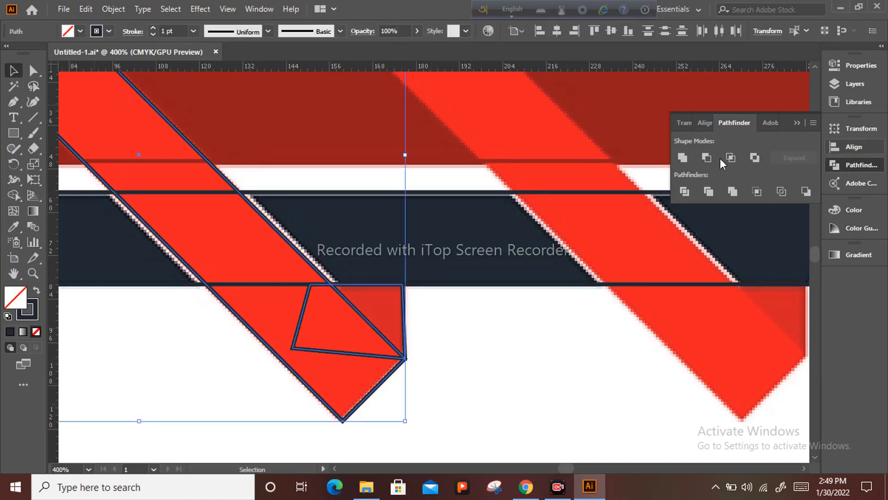
{"action": "left_click", "coordinate": [682, 158]}
{"action": "left_click", "coordinate": [498, 318]}
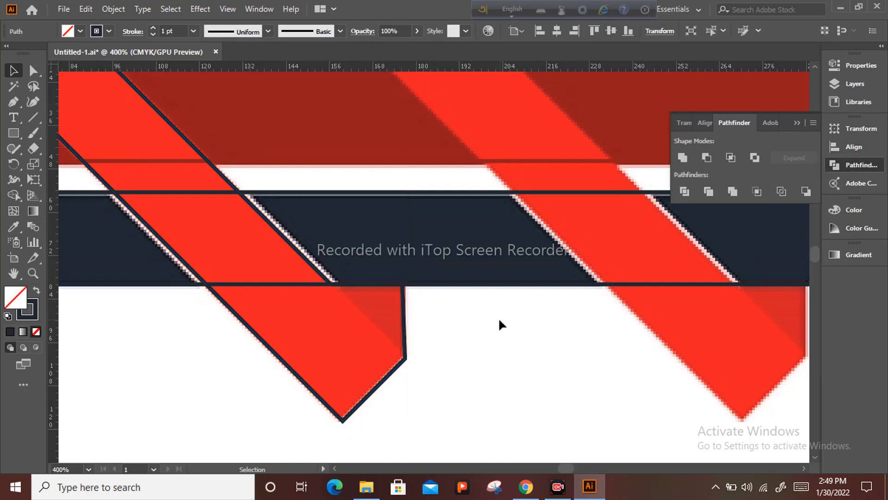
Fill the united stripe with the bright red sampled from the template, without a stroke, and deselect it
{"action": "left_click", "coordinate": [388, 376]}
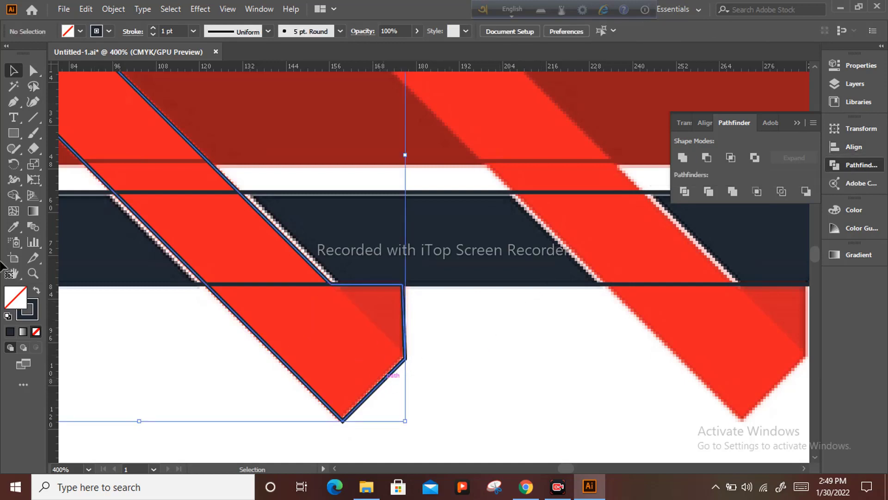
{"action": "left_click", "coordinate": [13, 231]}
{"action": "left_click", "coordinate": [289, 317]}
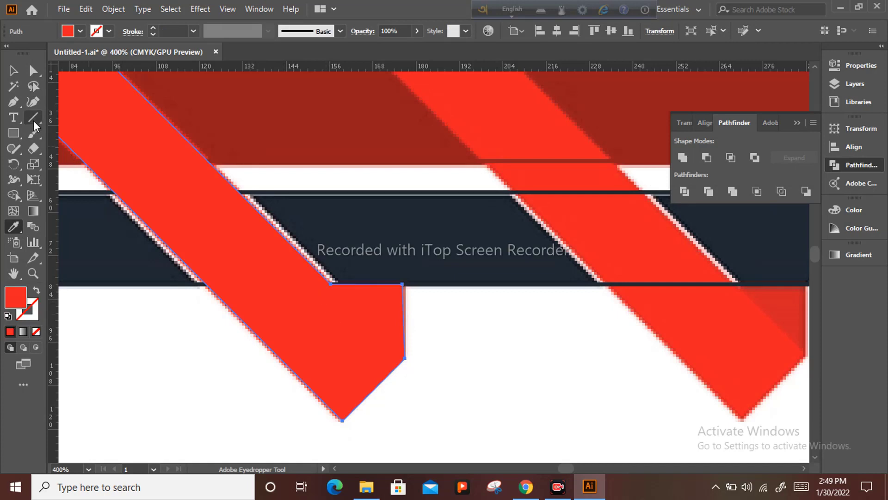
{"action": "left_click", "coordinate": [14, 70]}
{"action": "left_click", "coordinate": [110, 303]}
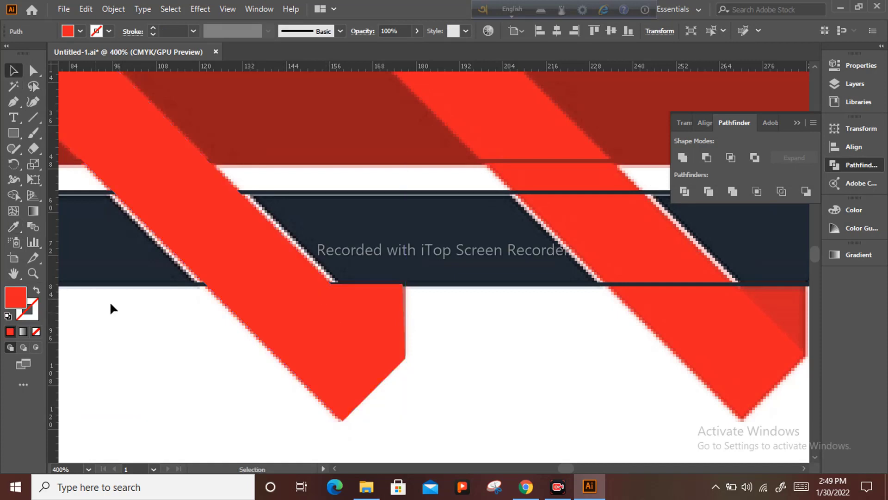
Fill the lower bar outline with the navy sampled from the template, without a stroke, and deselect it
{"action": "left_click", "coordinate": [132, 285]}
{"action": "left_click", "coordinate": [14, 226]}
{"action": "left_click", "coordinate": [87, 228]}
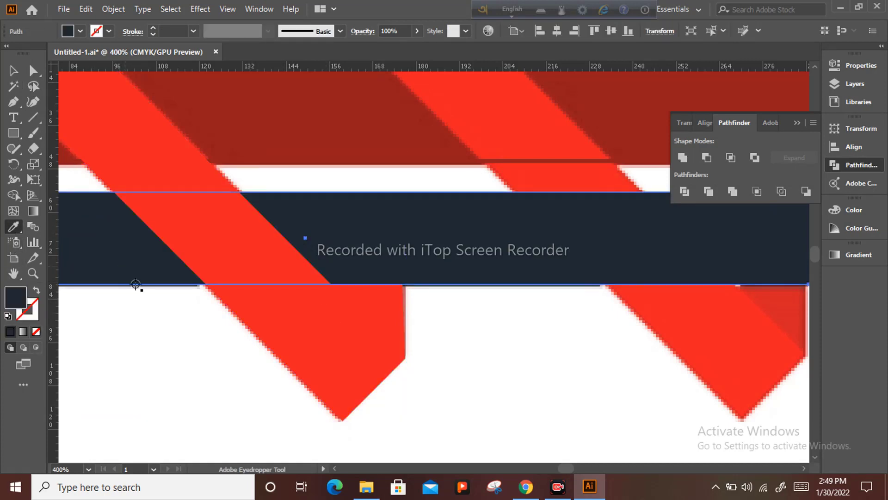
{"action": "key", "text": "v"}
{"action": "left_click", "coordinate": [449, 341]}
Duplicate the bright red stripe horizontally so the copy covers the template's second diagonal stripe
{"action": "scroll", "coordinate": [450, 341], "scroll_direction": "down", "scroll_amount": 1}
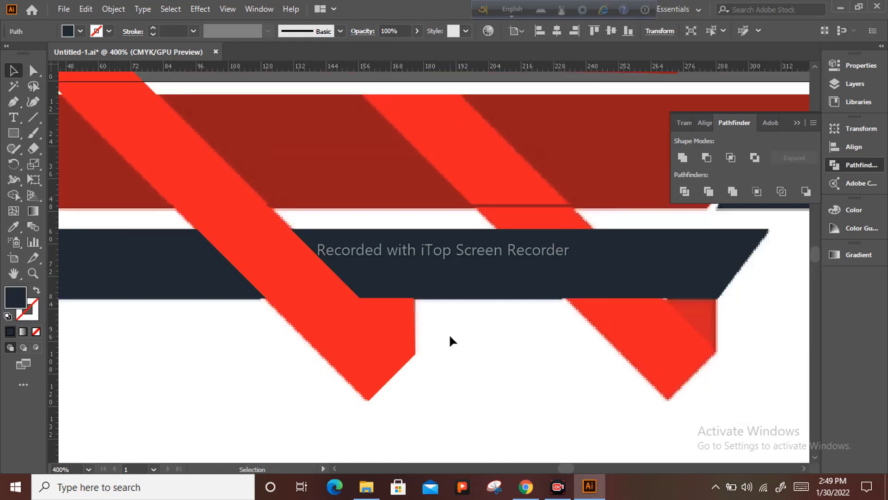
{"action": "scroll", "coordinate": [450, 341], "scroll_direction": "down", "scroll_amount": 2}
{"action": "left_click", "coordinate": [396, 356]}
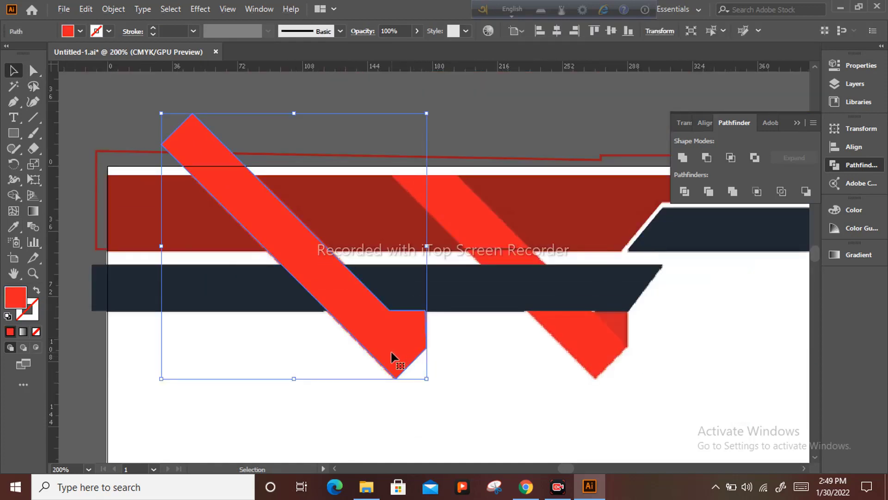
{"action": "left_click_drag", "start_coordinate": [391, 352], "coordinate": [595, 358]}
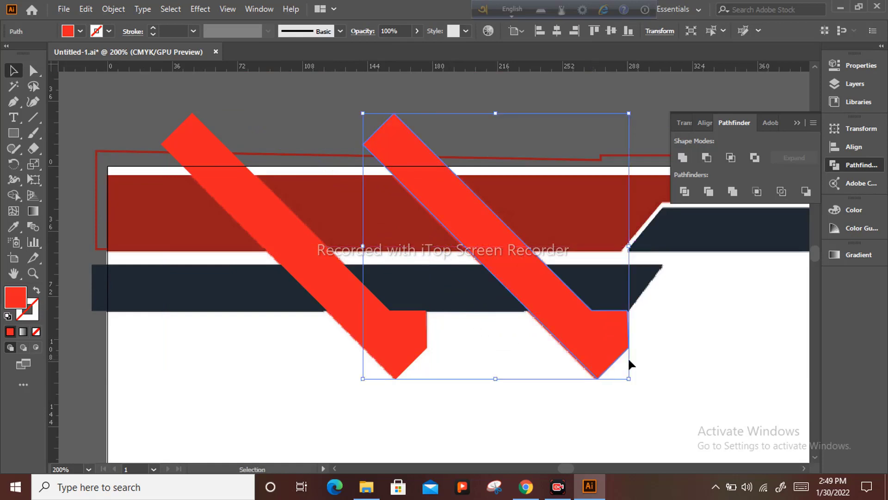
Turn the header band outline's dark red stroke into its fill, leaving no stroke, and deselect it
{"action": "scroll", "coordinate": [628, 356], "scroll_direction": "down", "scroll_amount": 2}
{"action": "left_click", "coordinate": [370, 260]}
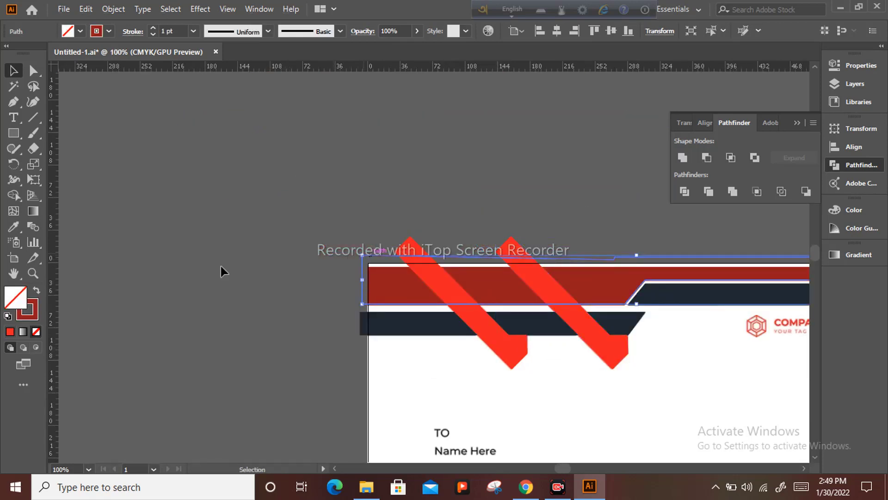
{"action": "left_click", "coordinate": [214, 294]}
{"action": "scroll", "coordinate": [313, 306], "scroll_direction": "down", "scroll_amount": 2}
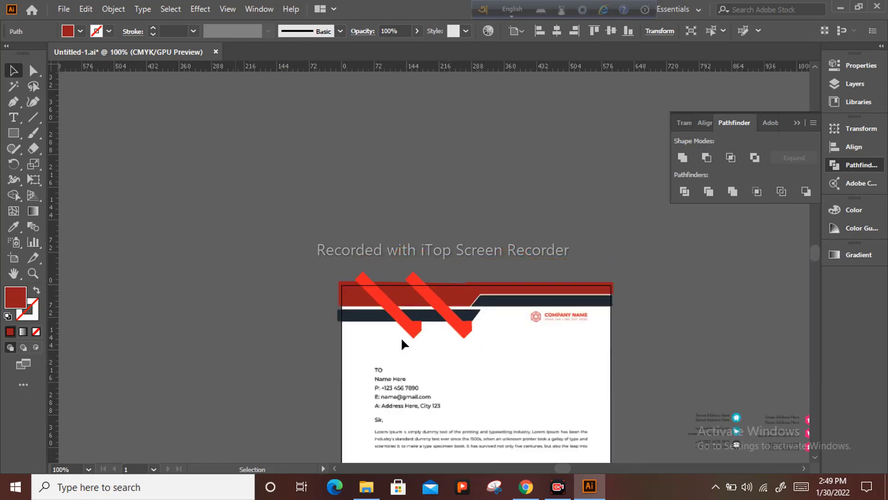
Move the logo group with the red diamond and white LOGO text from beside the artboard onto the letterhead
{"action": "left_click_drag", "start_coordinate": [401, 337], "coordinate": [278, 222]}
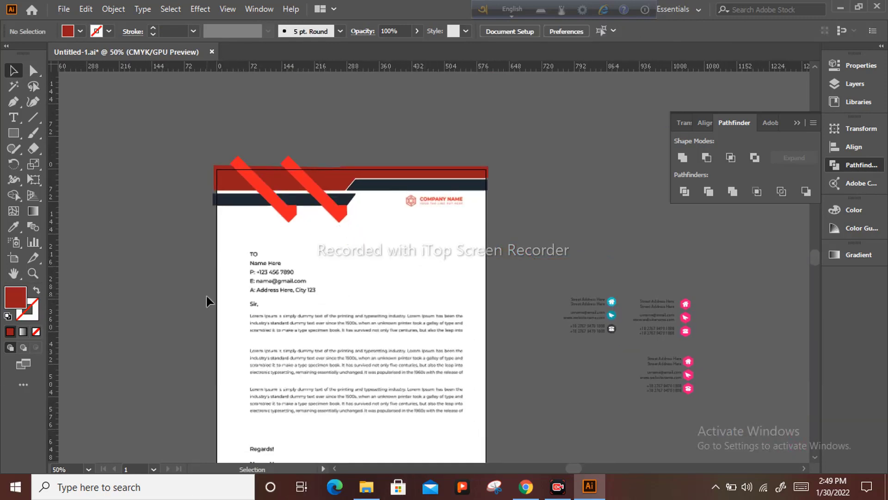
{"action": "left_click_drag", "start_coordinate": [208, 287], "coordinate": [315, 242]}
{"action": "scroll", "coordinate": [248, 258], "scroll_direction": "down", "scroll_amount": 2}
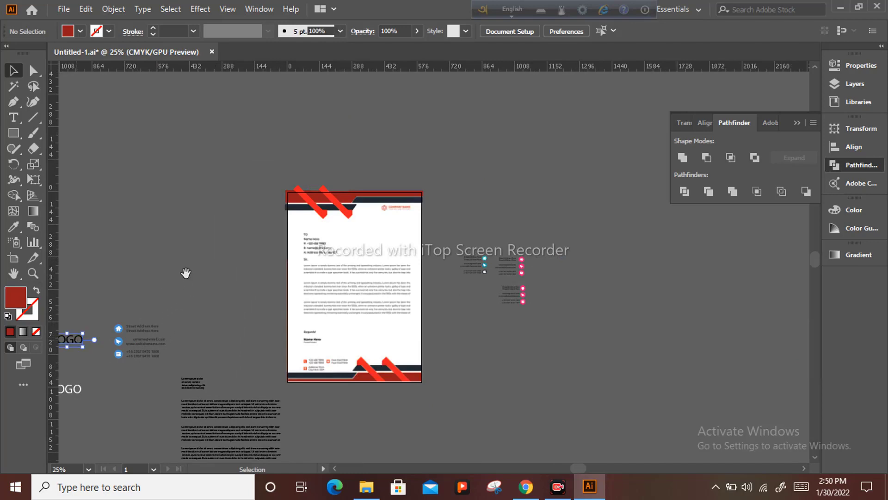
{"action": "key", "text": "t"}
{"action": "left_click", "coordinate": [13, 70]}
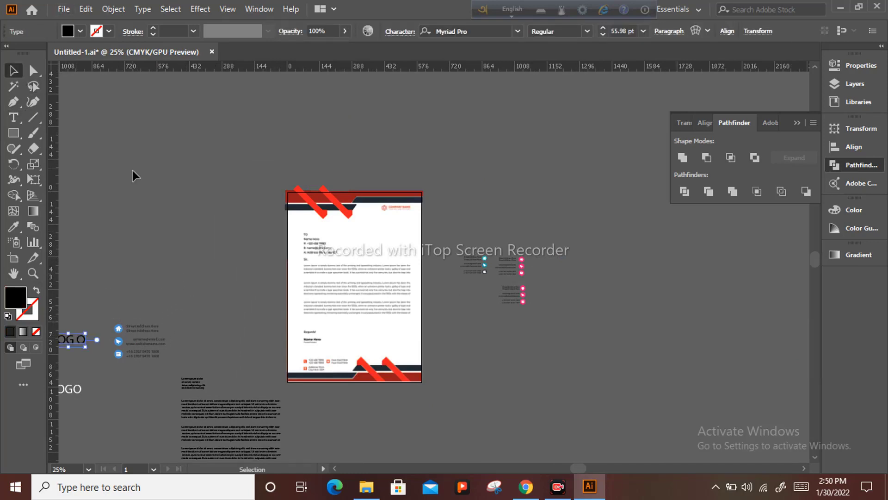
{"action": "left_click_drag", "start_coordinate": [137, 231], "coordinate": [218, 205]}
{"action": "left_click_drag", "start_coordinate": [138, 363], "coordinate": [333, 272]}
{"action": "scroll", "coordinate": [452, 199], "scroll_direction": "up", "scroll_amount": 4}
Bring the logo group to the front and move it to the empty area just right of the page
{"action": "right_click", "coordinate": [275, 271]}
{"action": "mouse_move", "coordinate": [361, 202]}
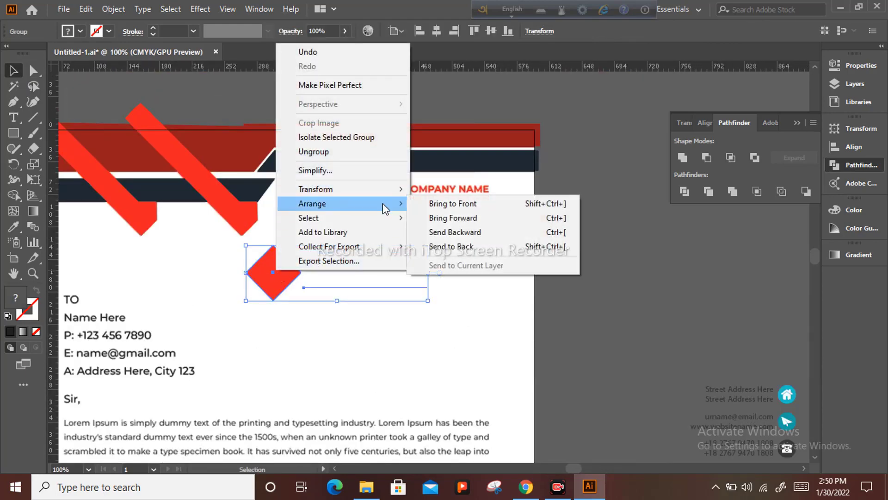
{"action": "left_click", "coordinate": [439, 204]}
{"action": "left_click", "coordinate": [325, 271]}
{"action": "left_click_drag", "start_coordinate": [297, 279], "coordinate": [597, 223]}
Ungroup the logo and recolour its diamond and LOGO text with the bright red sampled from the second stripe
{"action": "right_click", "coordinate": [629, 223]}
{"action": "left_click", "coordinate": [662, 332]}
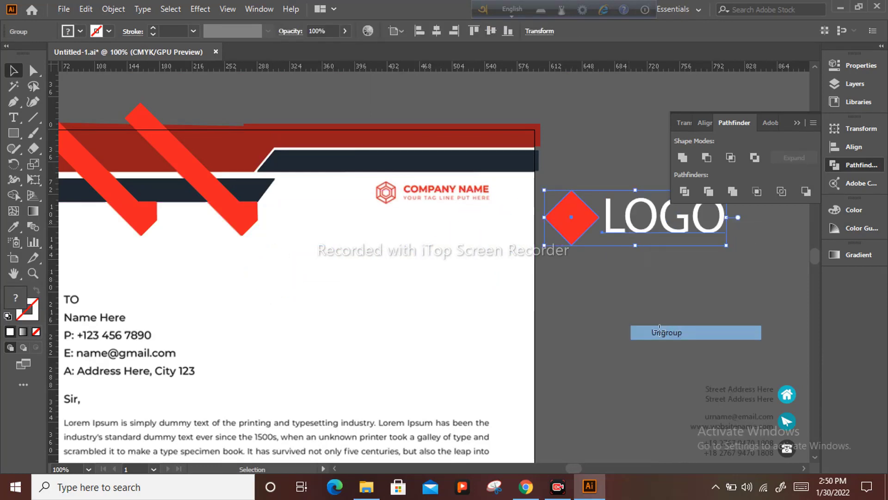
{"action": "left_click", "coordinate": [622, 248]}
{"action": "left_click_drag", "start_coordinate": [634, 250], "coordinate": [731, 227]}
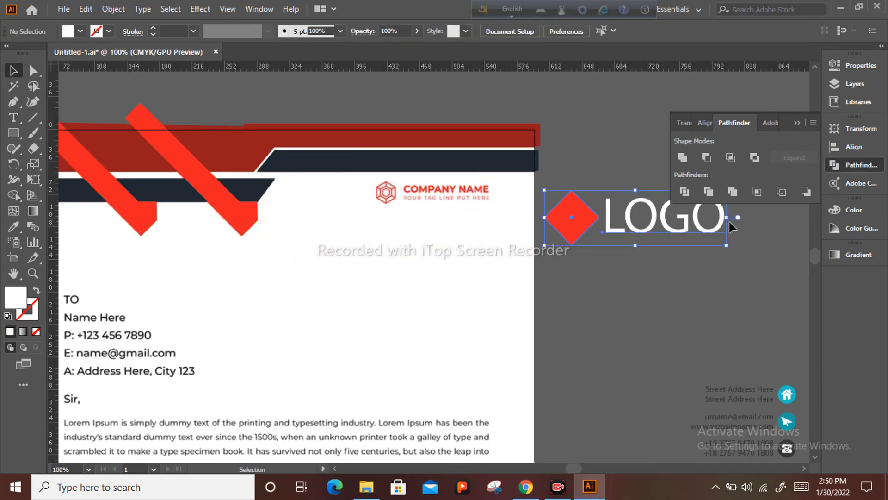
{"action": "left_click", "coordinate": [13, 227]}
{"action": "left_click", "coordinate": [207, 191]}
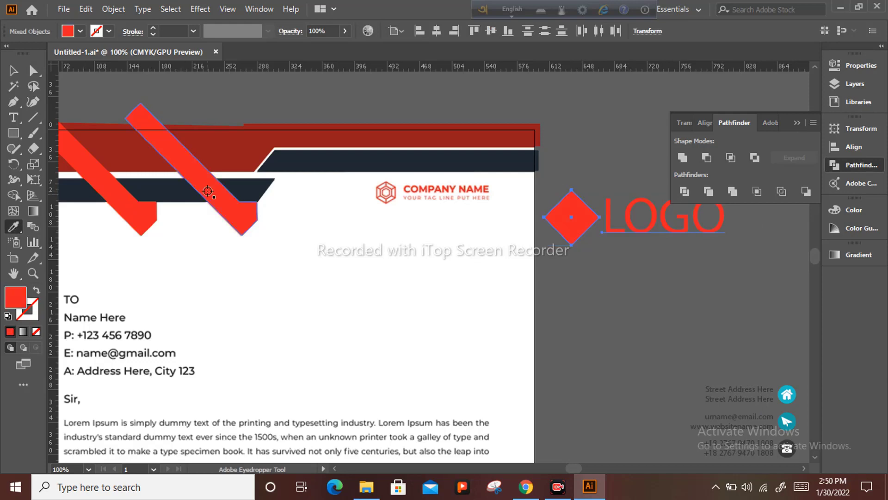
{"action": "key", "text": "v"}
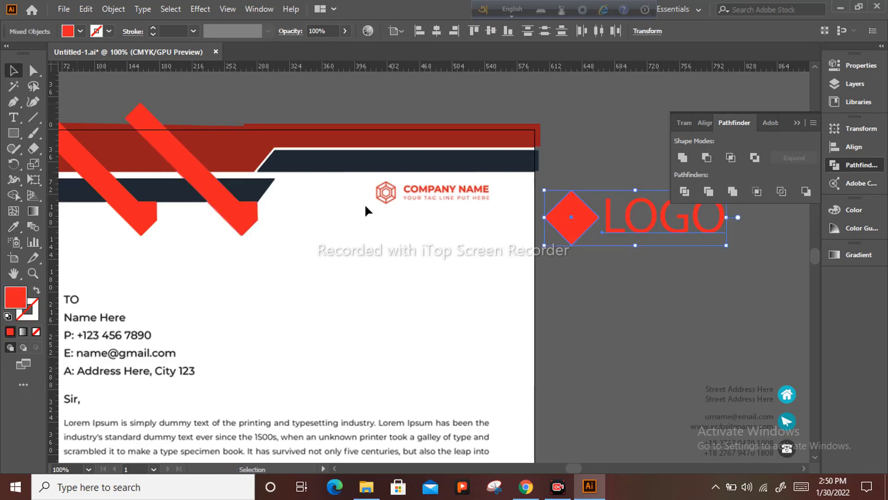
Group the red diamond and LOGO text, and fit the reduced group over the template's company logo below the upper navy bar
{"action": "right_click", "coordinate": [582, 223]}
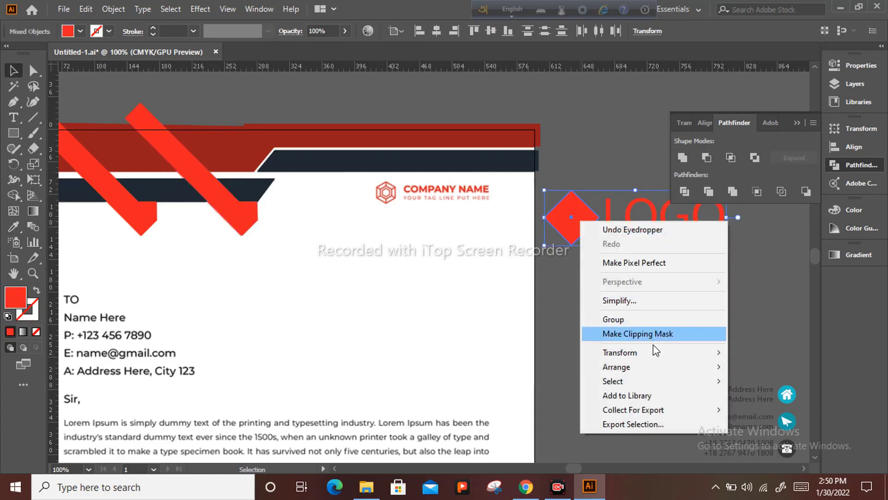
{"action": "left_click", "coordinate": [651, 321]}
{"action": "left_click_drag", "start_coordinate": [684, 235], "coordinate": [491, 224]}
{"action": "left_click_drag", "start_coordinate": [431, 209], "coordinate": [439, 199]}
{"action": "key", "text": "Up"}
{"action": "key", "text": "Up"}
{"action": "key", "text": "Up"}
{"action": "key", "text": "Up"}
{"action": "key", "text": "Up"}
{"action": "key", "text": "Up"}
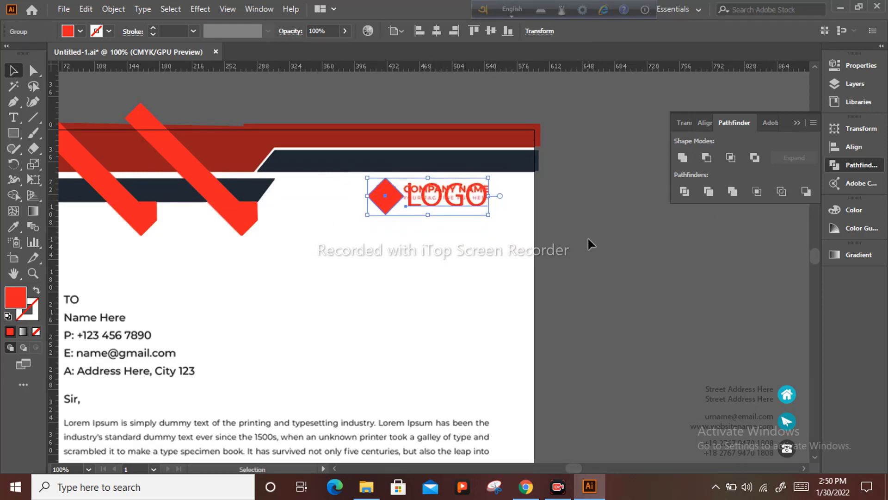
{"action": "left_click", "coordinate": [588, 239]}
{"action": "scroll", "coordinate": [588, 238], "scroll_direction": "down", "scroll_amount": 1}
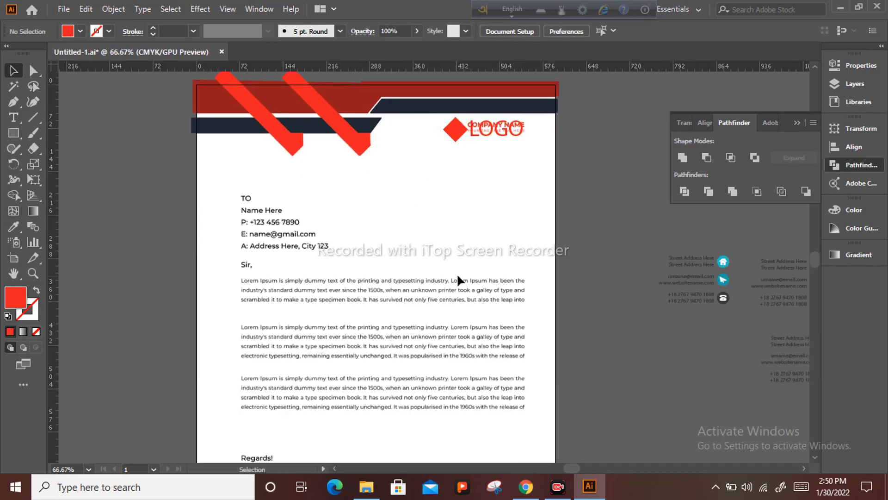
Place a copy of the Lorem ipsum text group from beside the artboard over the letterhead's body text
{"action": "scroll", "coordinate": [457, 278], "scroll_direction": "down", "scroll_amount": 1}
{"action": "scroll", "coordinate": [340, 324], "scroll_direction": "down", "scroll_amount": 5}
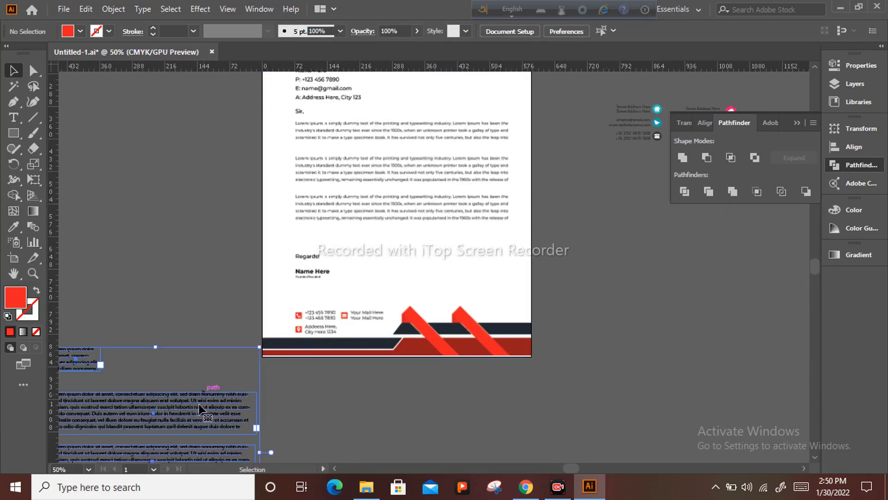
{"action": "left_click_drag", "start_coordinate": [200, 407], "coordinate": [439, 184]}
{"action": "scroll", "coordinate": [439, 185], "scroll_direction": "up", "scroll_amount": 2}
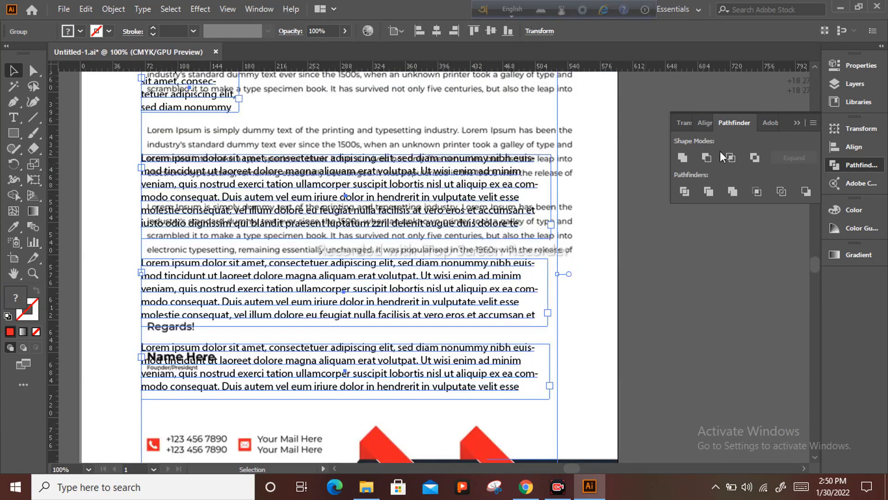
Centre the Lorem ipsum text group vertically on the artboard and deselect it
{"action": "left_click", "coordinate": [852, 147]}
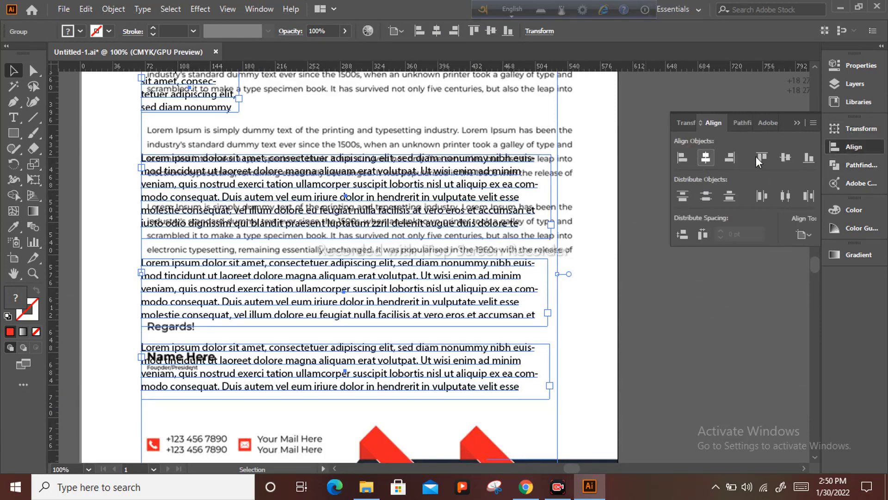
{"action": "left_click", "coordinate": [785, 157]}
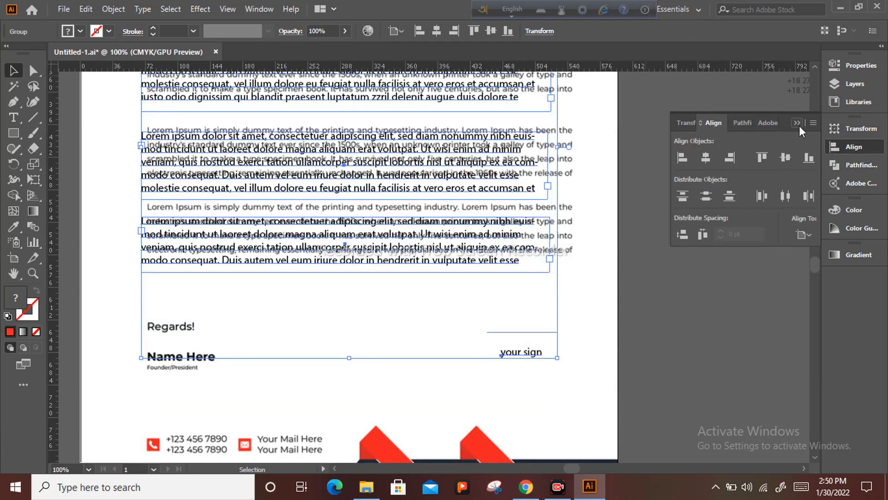
{"action": "left_click", "coordinate": [798, 125]}
{"action": "scroll", "coordinate": [664, 221], "scroll_direction": "up", "scroll_amount": 2}
{"action": "scroll", "coordinate": [663, 221], "scroll_direction": "down", "scroll_amount": 4}
{"action": "left_click_drag", "start_coordinate": [546, 255], "coordinate": [539, 340]}
{"action": "scroll", "coordinate": [538, 264], "scroll_direction": "down", "scroll_amount": 1}
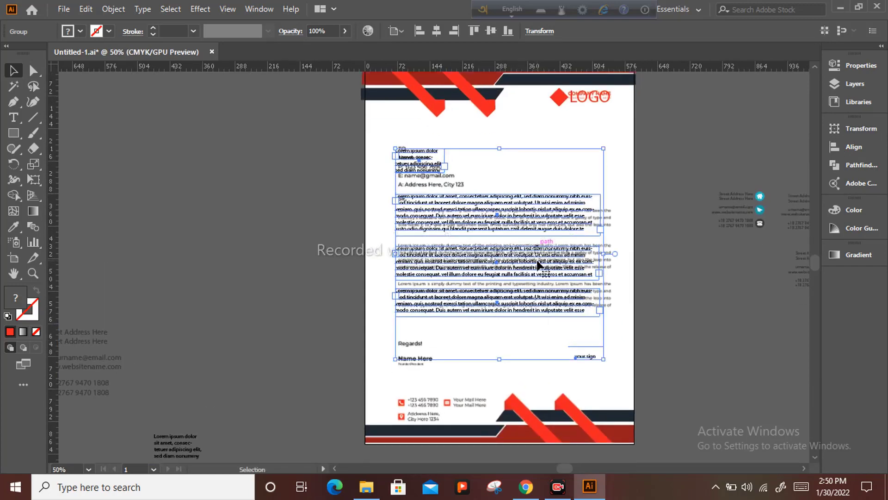
{"action": "left_click", "coordinate": [735, 345]}
{"action": "scroll", "coordinate": [721, 341], "scroll_direction": "up", "scroll_amount": 2}
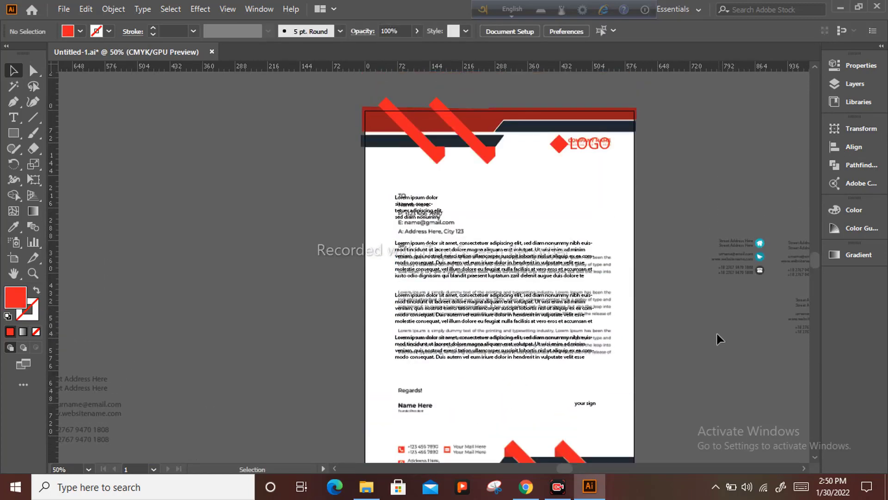
Delete the three pink hexagons behind the house, paper-plane and phone icons of the lower contact block
{"action": "scroll", "coordinate": [715, 333], "scroll_direction": "down", "scroll_amount": 3}
{"action": "scroll", "coordinate": [709, 329], "scroll_direction": "down", "scroll_amount": 1}
{"action": "left_click_drag", "start_coordinate": [696, 333], "coordinate": [559, 321]}
{"action": "scroll", "coordinate": [559, 320], "scroll_direction": "up", "scroll_amount": 1}
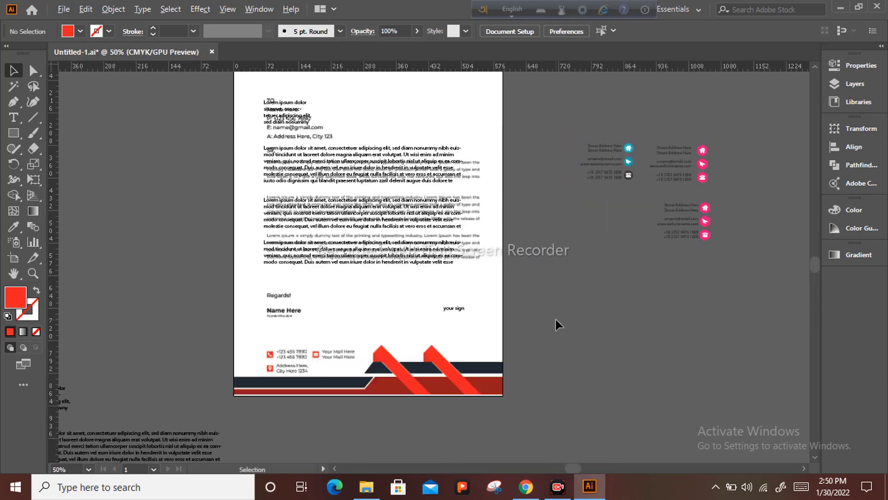
{"action": "scroll", "coordinate": [556, 318], "scroll_direction": "up", "scroll_amount": 1}
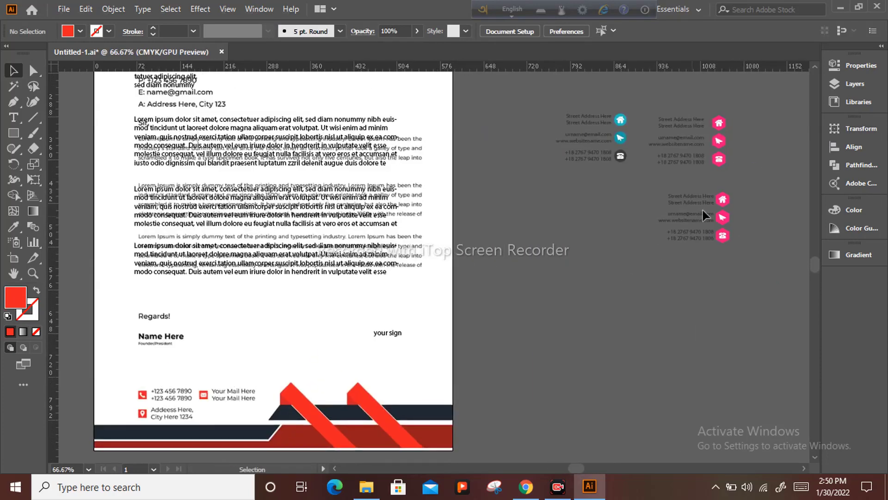
{"action": "left_click", "coordinate": [729, 209]}
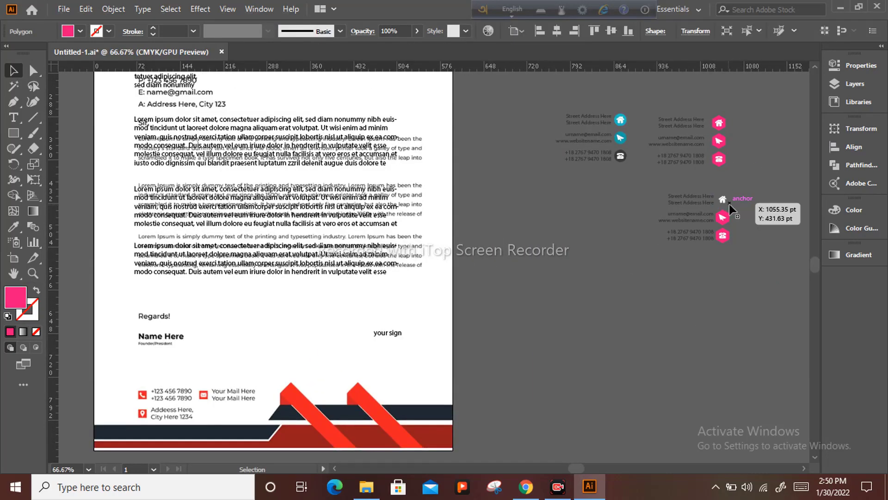
{"action": "key", "text": "Delete"}
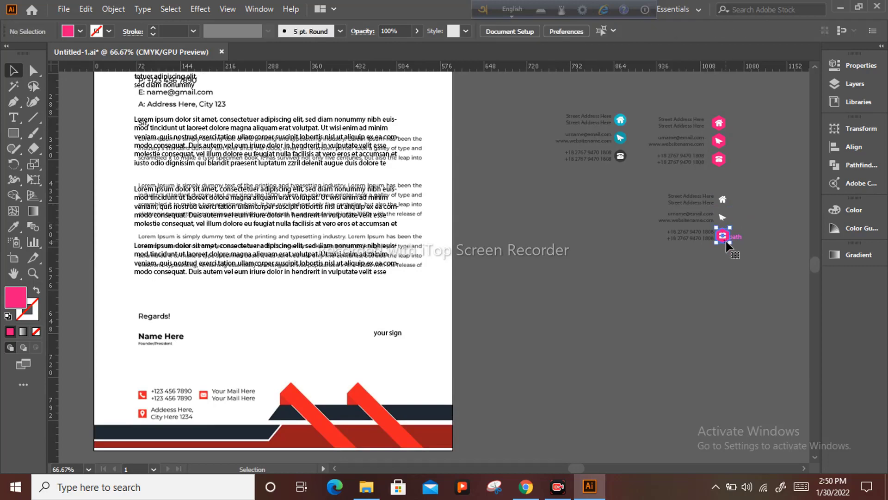
{"action": "key", "text": "Delete"}
Draw a pink square over the phone icon of the lower contact block with the Rectangle tool
{"action": "left_click", "coordinate": [13, 133]}
{"action": "scroll", "coordinate": [692, 245], "scroll_direction": "up", "scroll_amount": 3}
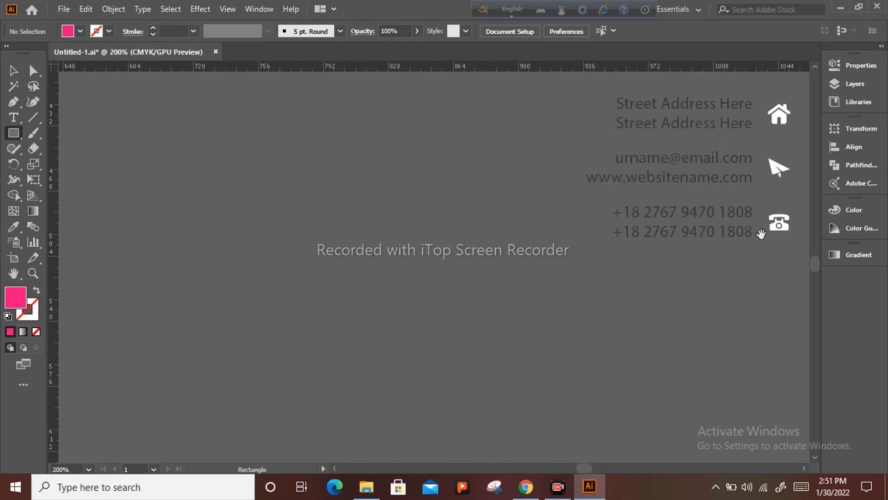
{"action": "left_click_drag", "start_coordinate": [761, 234], "coordinate": [592, 277]}
{"action": "scroll", "coordinate": [594, 259], "scroll_direction": "down", "scroll_amount": 1}
{"action": "key", "text": "super"}
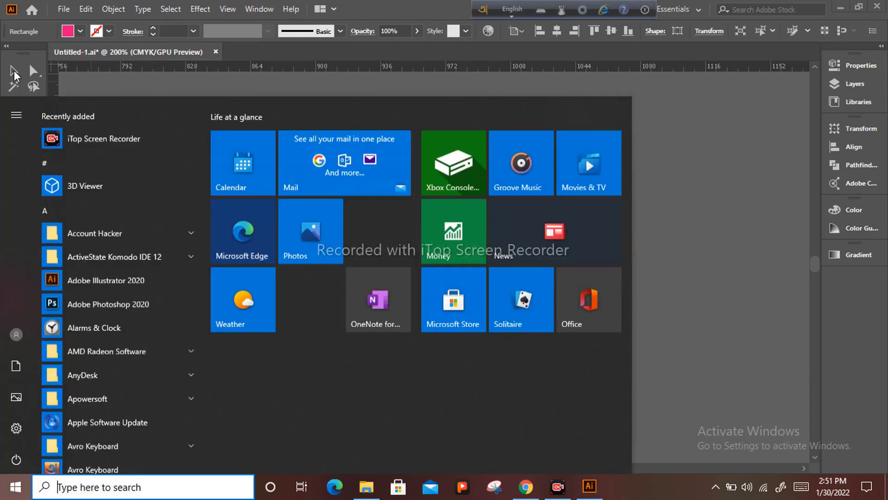
{"action": "left_click", "coordinate": [13, 71]}
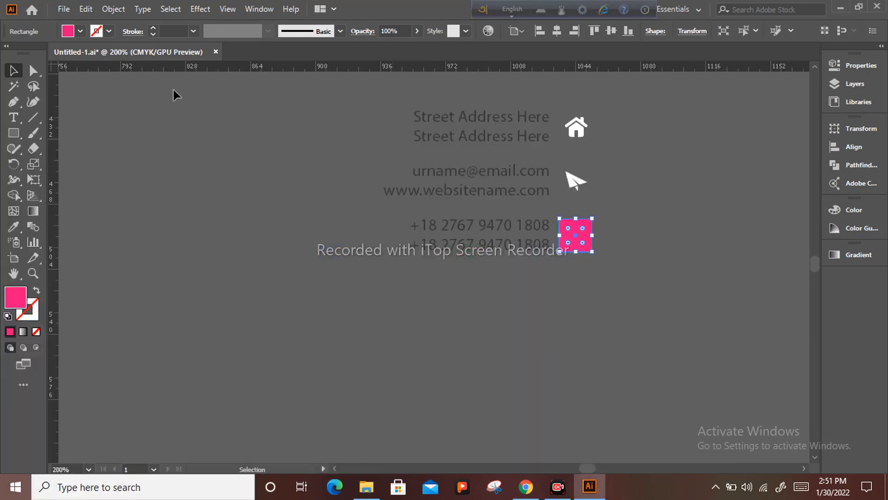
Send the pink square to the back, behind the white phone icon
{"action": "right_click", "coordinate": [581, 227]}
{"action": "mouse_move", "coordinate": [643, 407]}
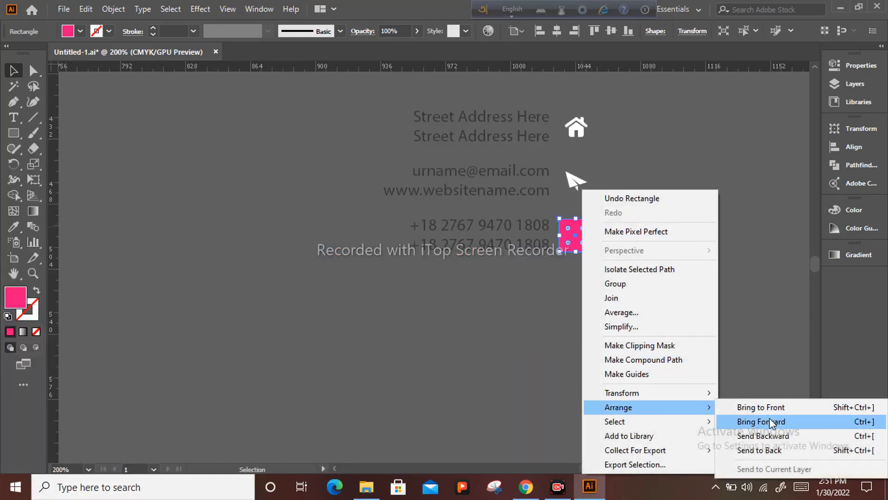
{"action": "left_click", "coordinate": [770, 439]}
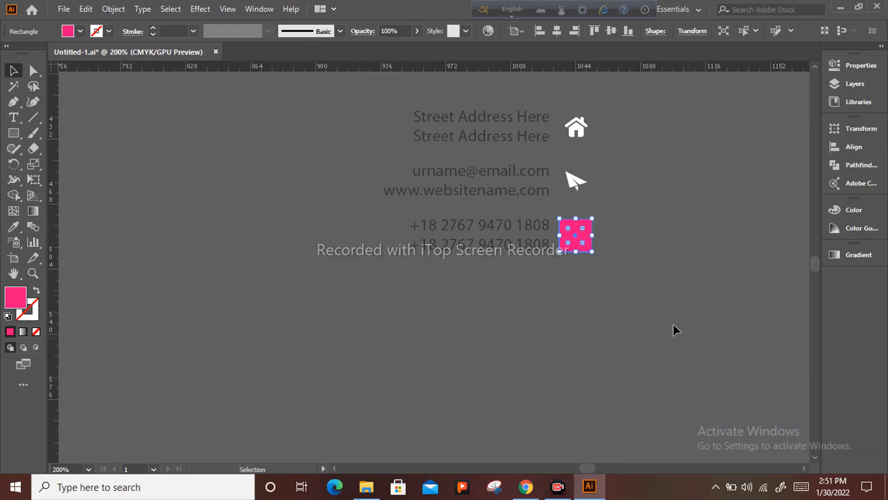
{"action": "right_click", "coordinate": [567, 241]}
{"action": "mouse_move", "coordinate": [634, 408]}
{"action": "left_click", "coordinate": [740, 448]}
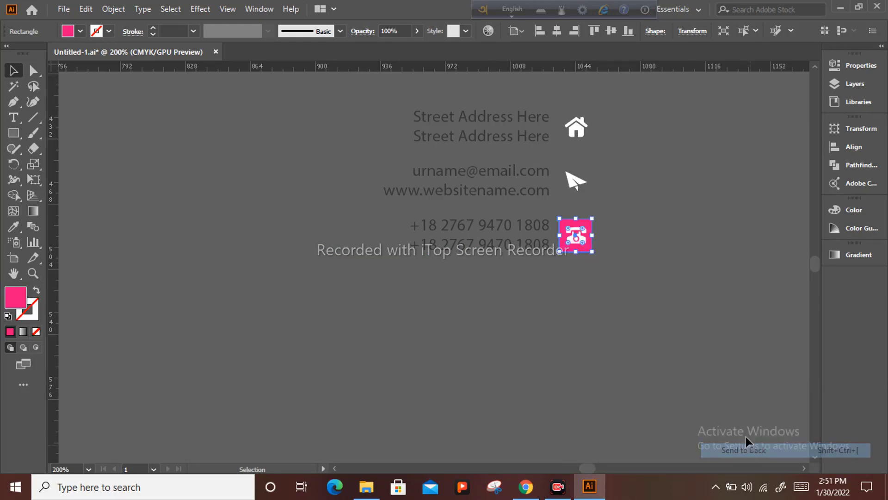
{"action": "left_click", "coordinate": [353, 260]}
Recolour the square behind the phone icon with the bright red sampled from the letterhead's bottom stripe
{"action": "scroll", "coordinate": [345, 266], "scroll_direction": "down", "scroll_amount": 2}
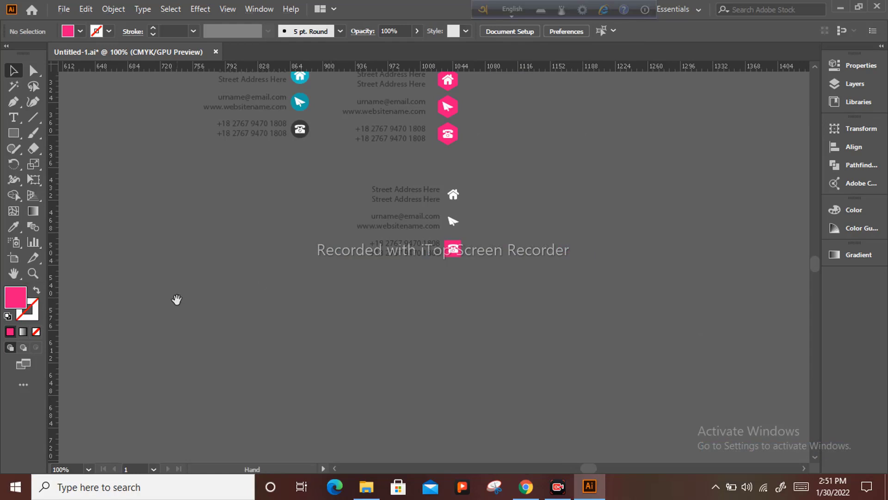
{"action": "left_click_drag", "start_coordinate": [177, 300], "coordinate": [379, 301]}
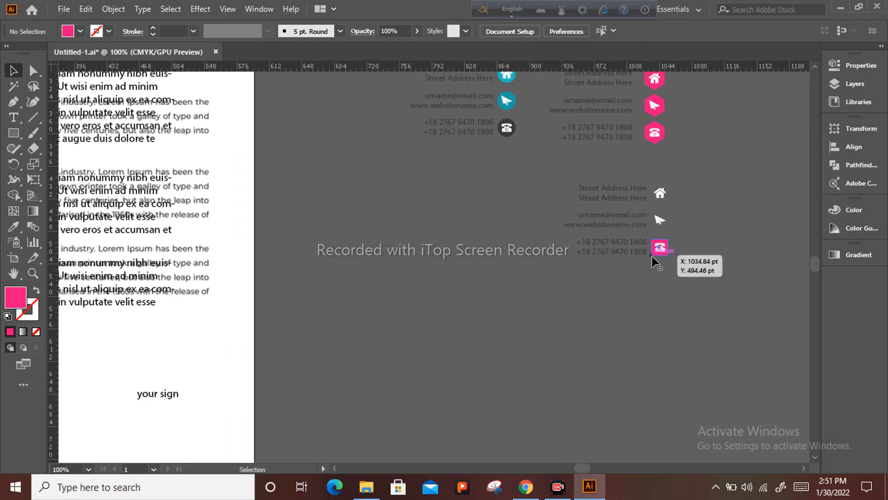
{"action": "left_click", "coordinate": [14, 229]}
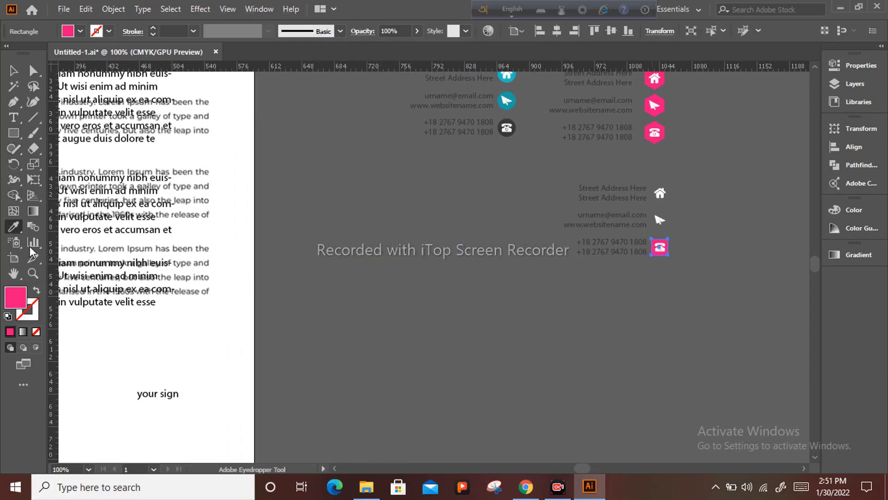
{"action": "key", "text": "space"}
{"action": "left_click_drag", "start_coordinate": [82, 347], "coordinate": [318, 243]}
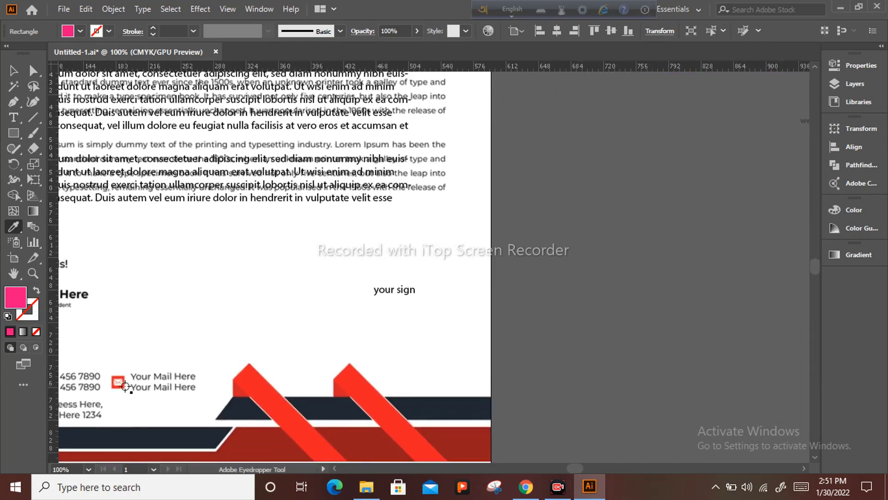
{"action": "left_click", "coordinate": [246, 379]}
{"action": "key", "text": "v"}
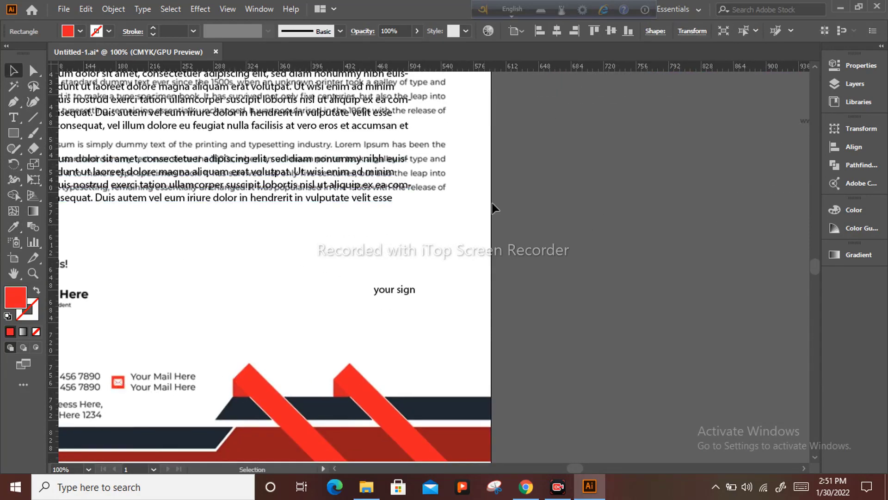
{"action": "left_click", "coordinate": [584, 203]}
Centre the red square on the white phone icon
{"action": "key", "text": "space"}
{"action": "left_click_drag", "start_coordinate": [587, 203], "coordinate": [113, 303]}
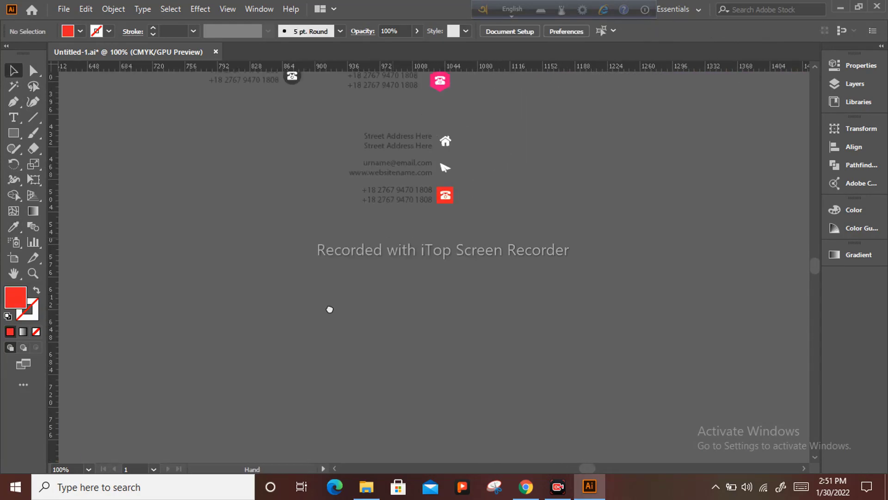
{"action": "scroll", "coordinate": [424, 223], "scroll_direction": "up", "scroll_amount": 3}
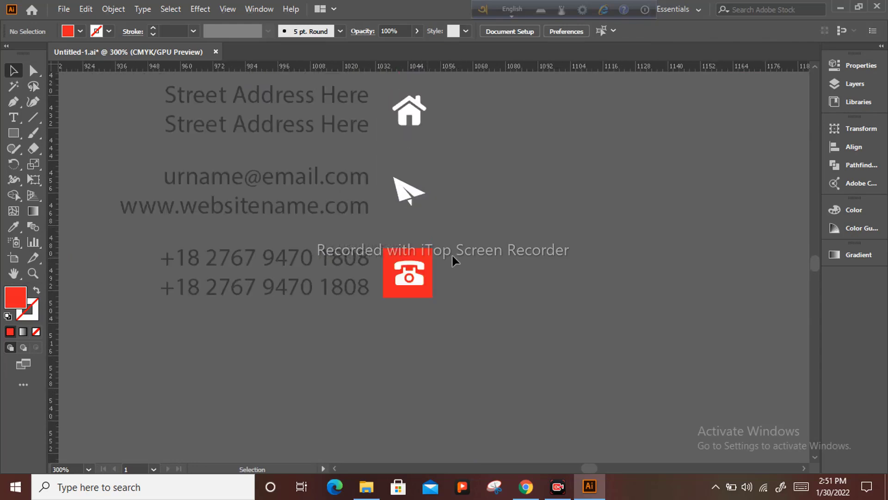
{"action": "left_click", "coordinate": [400, 276]}
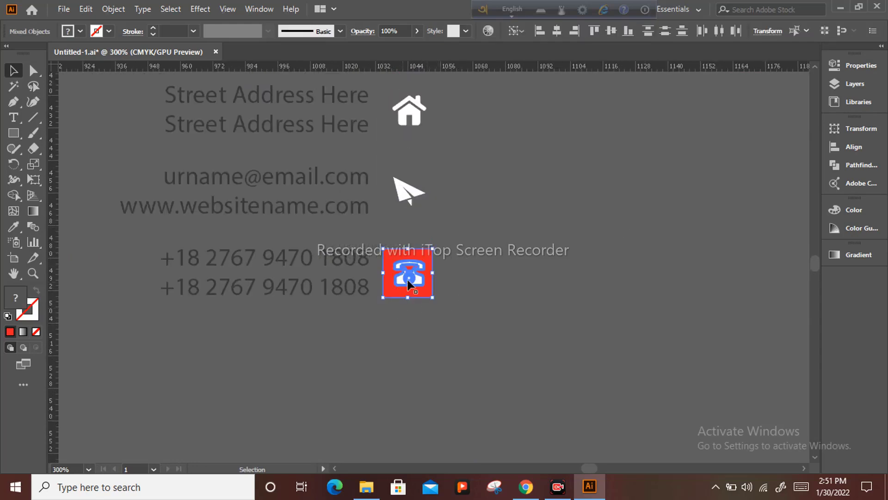
{"action": "left_click", "coordinate": [853, 146]}
{"action": "left_click", "coordinate": [782, 155]}
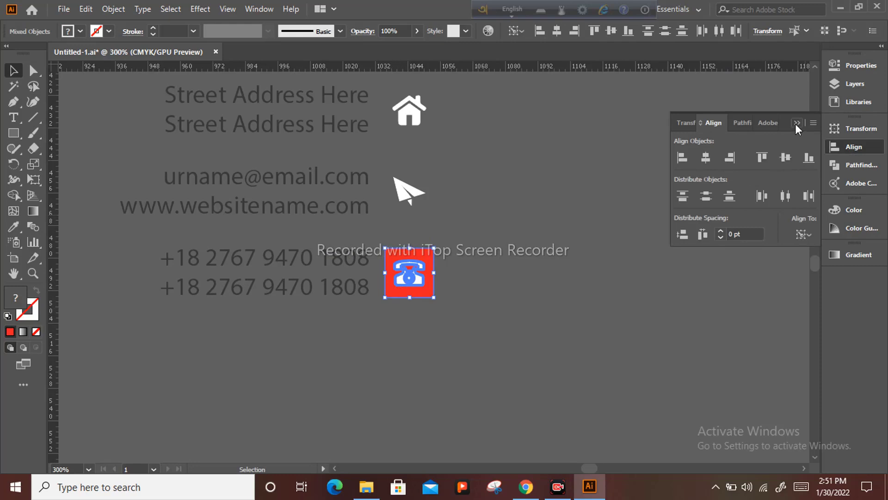
{"action": "left_click", "coordinate": [796, 123]}
{"action": "left_click", "coordinate": [569, 223]}
Copy the red square behind the paper-plane icon and behind the house icon above it
{"action": "left_click", "coordinate": [397, 254]}
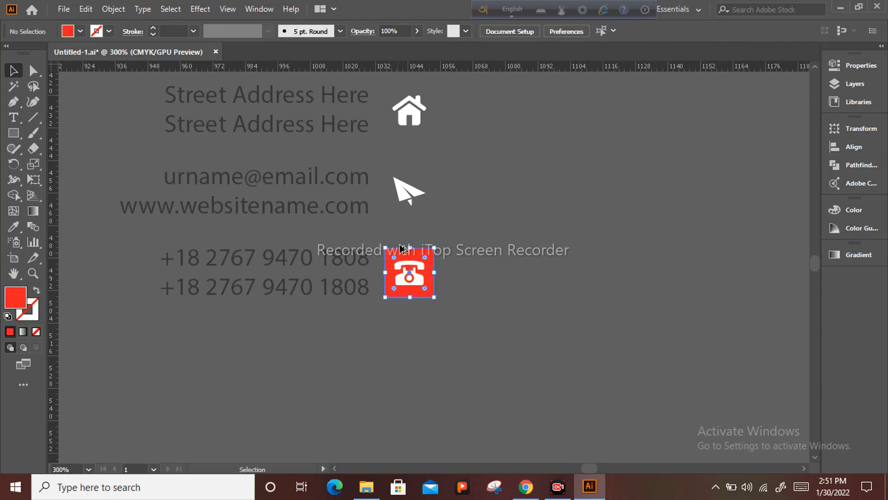
{"action": "left_click_drag", "start_coordinate": [400, 248], "coordinate": [402, 168]}
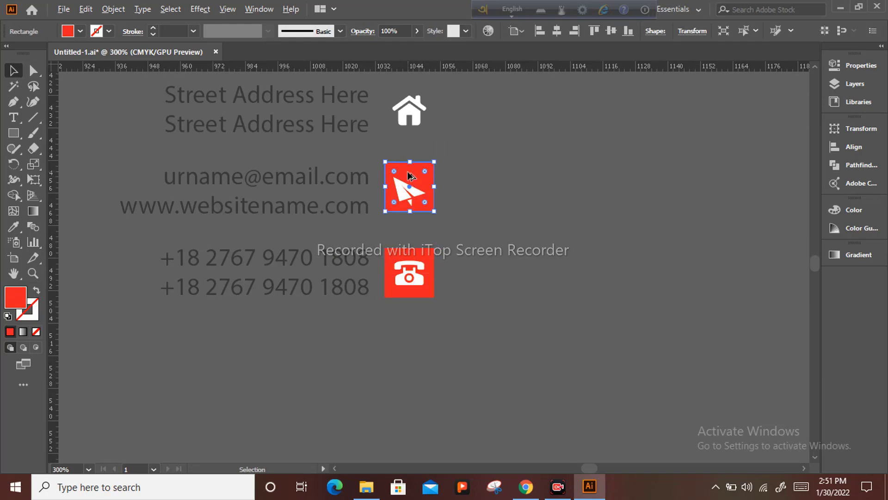
{"action": "left_click_drag", "start_coordinate": [409, 176], "coordinate": [409, 100]}
Centre the paper-plane and house icons with their red squares
{"action": "left_click_drag", "start_coordinate": [406, 218], "coordinate": [402, 192]}
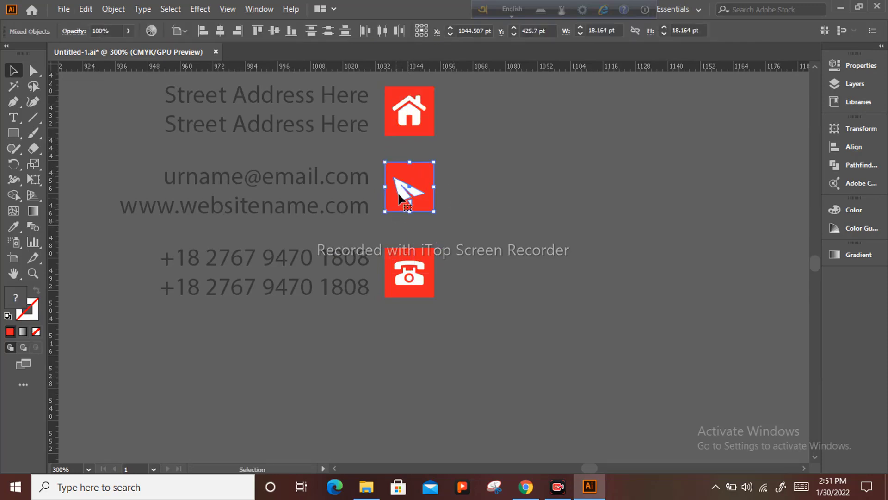
{"action": "left_click", "coordinate": [858, 147]}
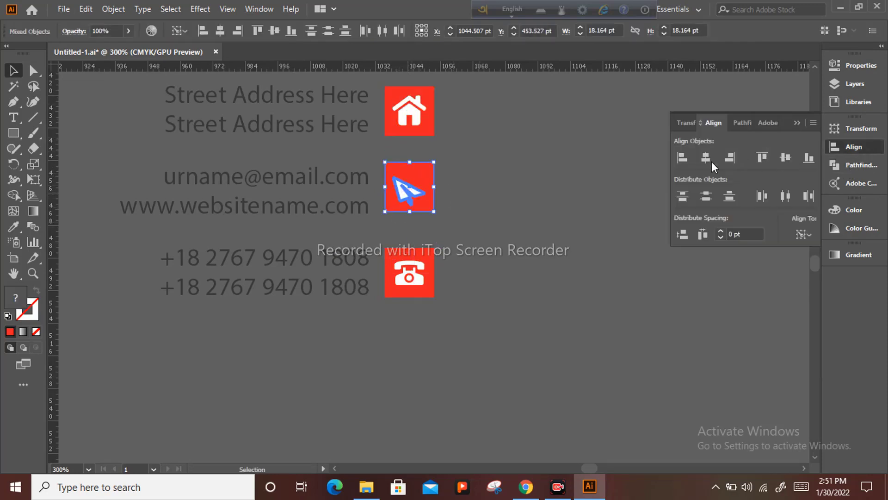
{"action": "left_click", "coordinate": [785, 157]}
{"action": "left_click", "coordinate": [452, 101]}
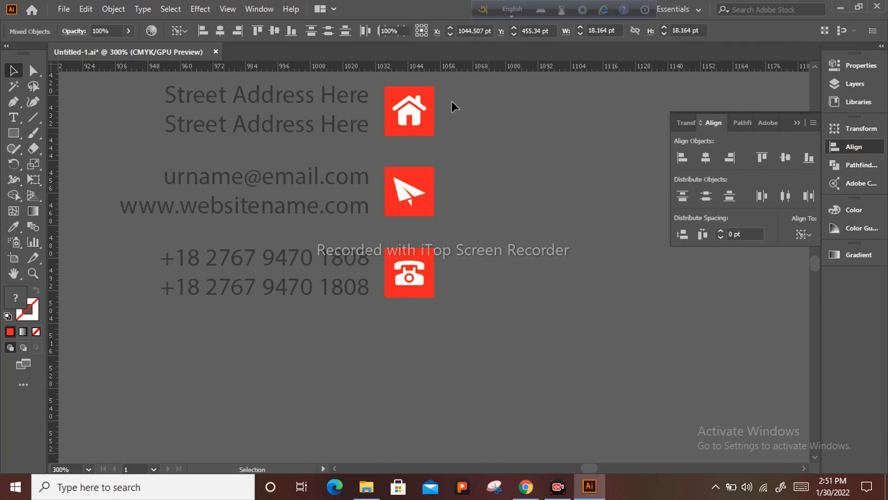
{"action": "left_click", "coordinate": [404, 116], "text": "shift"}
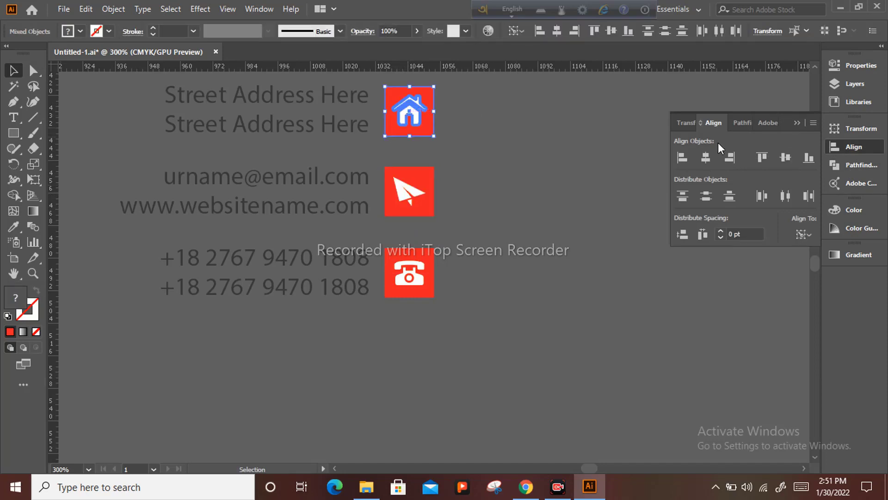
{"action": "left_click", "coordinate": [598, 149]}
Place a copy of the contact block with red square icons in the empty area between the original and the letterhead
{"action": "scroll", "coordinate": [538, 203], "scroll_direction": "down", "scroll_amount": 3}
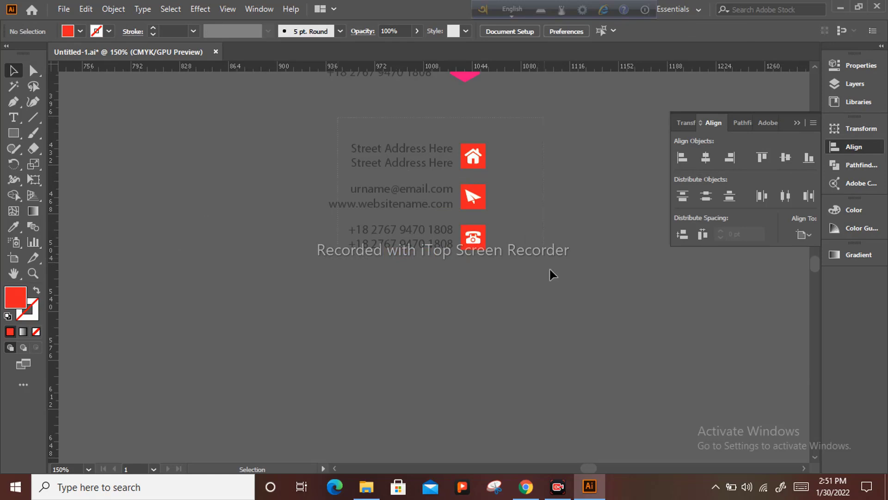
{"action": "left_click_drag", "start_coordinate": [550, 270], "coordinate": [551, 272]}
{"action": "left_click", "coordinate": [794, 123]}
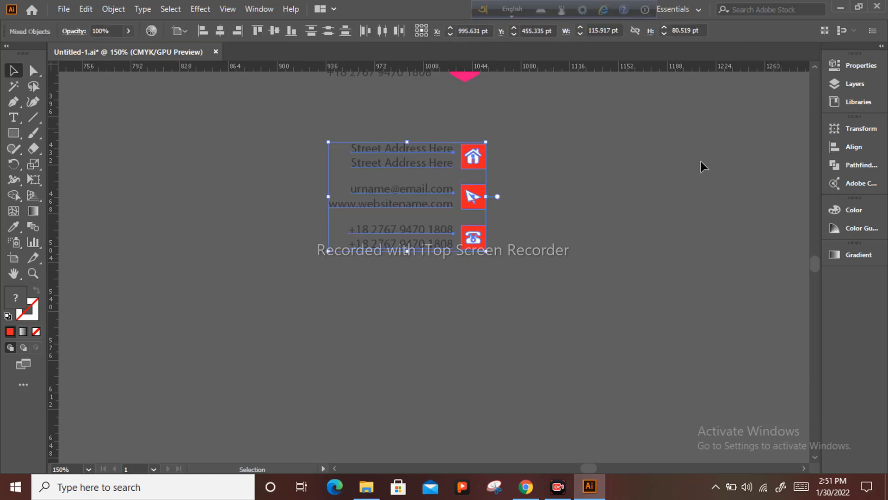
{"action": "left_click_drag", "start_coordinate": [470, 193], "coordinate": [221, 317]}
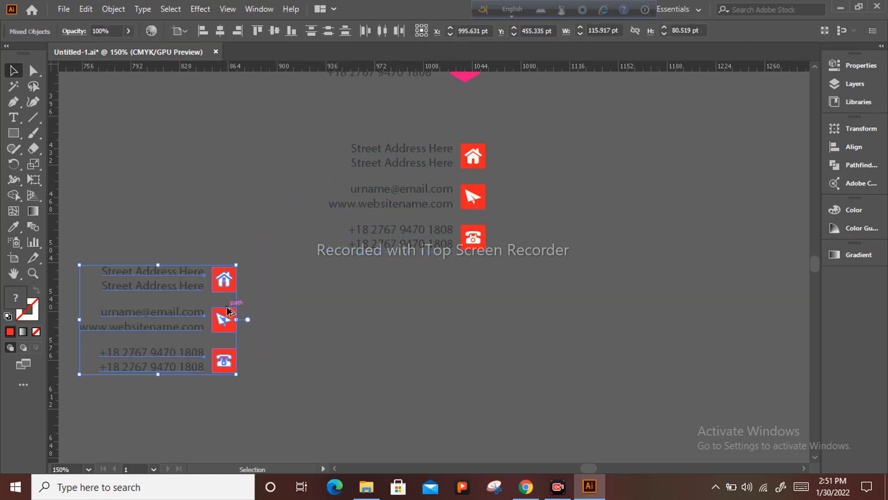
{"action": "scroll", "coordinate": [228, 282], "scroll_direction": "down", "scroll_amount": 2}
{"action": "left_click_drag", "start_coordinate": [254, 382], "coordinate": [681, 358]}
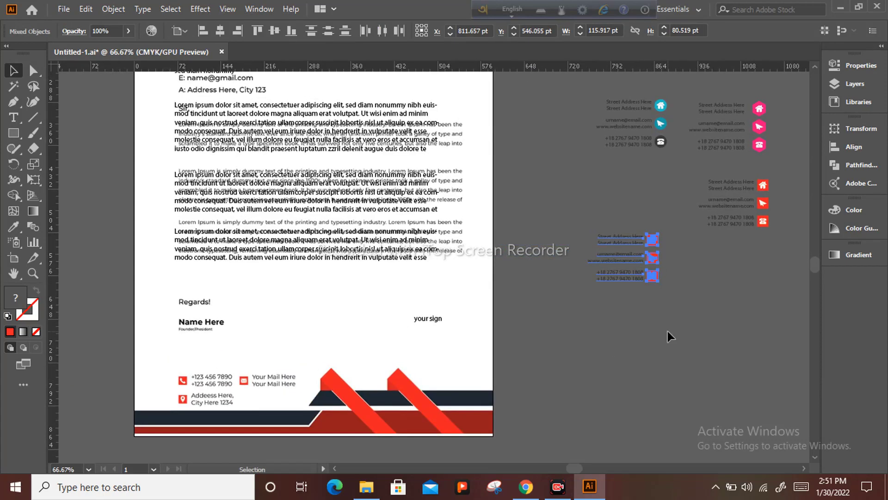
Copy the three red square icons to the left side of the contact text and delete the ones on its right
{"action": "left_click_drag", "start_coordinate": [601, 227], "coordinate": [672, 246]}
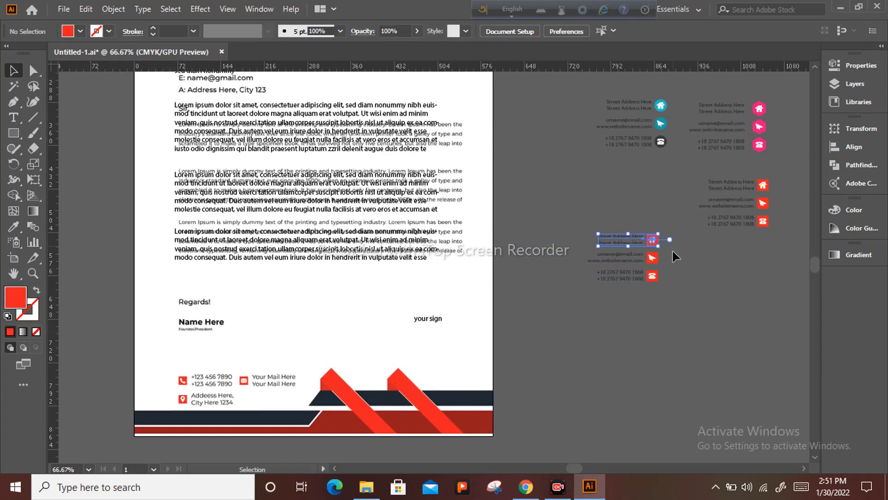
{"action": "key", "text": "a"}
{"action": "left_click", "coordinate": [653, 287]}
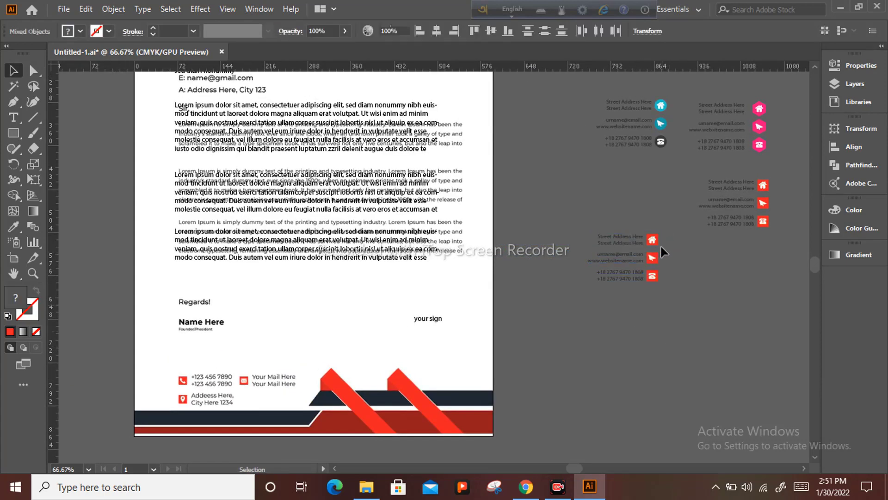
{"action": "scroll", "coordinate": [660, 248], "scroll_direction": "up", "scroll_amount": 2}
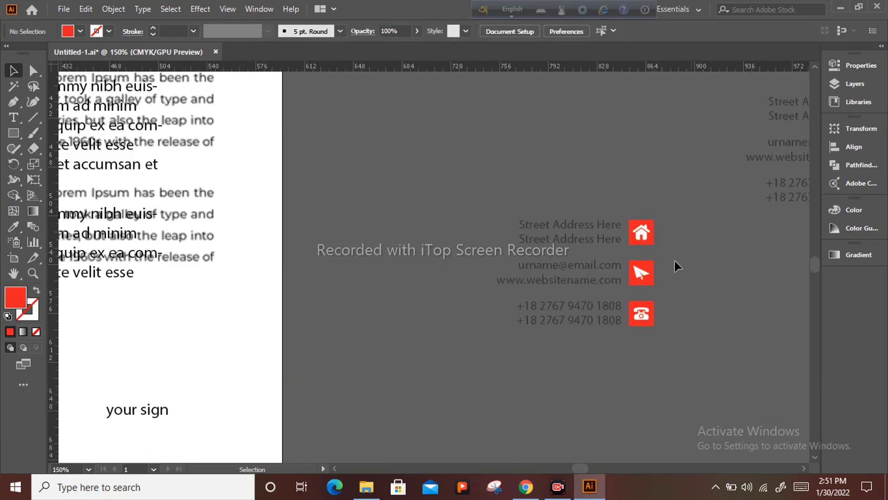
{"action": "left_click", "coordinate": [627, 321]}
{"action": "left_click_drag", "start_coordinate": [646, 278], "coordinate": [478, 295]}
{"action": "left_click", "coordinate": [665, 290]}
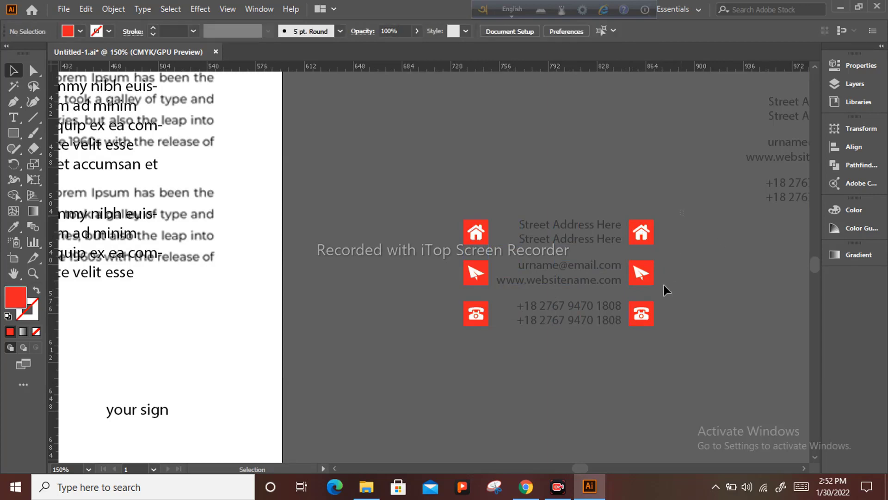
{"action": "left_click_drag", "start_coordinate": [632, 334], "coordinate": [632, 334]}
{"action": "key", "text": "Delete"}
Align the left edges of the address, e-mail/website and phone text blocks
{"action": "left_click_drag", "start_coordinate": [539, 196], "coordinate": [596, 349]}
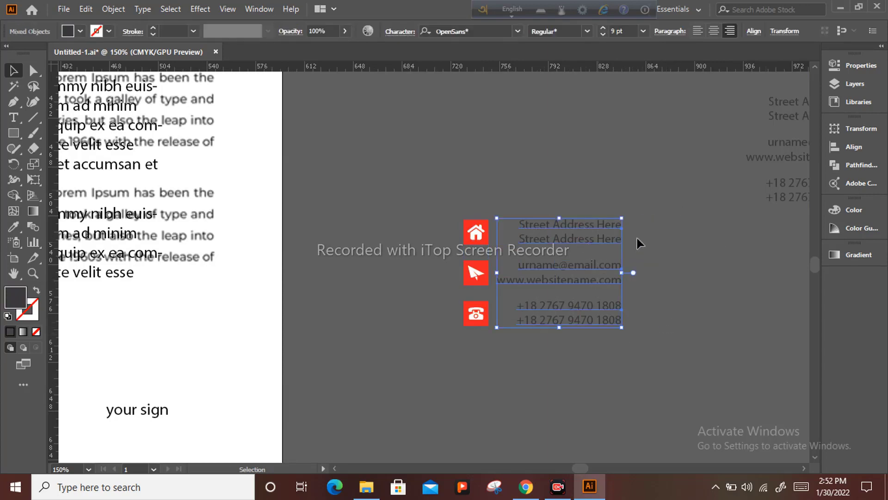
{"action": "left_click", "coordinate": [638, 209]}
{"action": "left_click", "coordinate": [616, 245]}
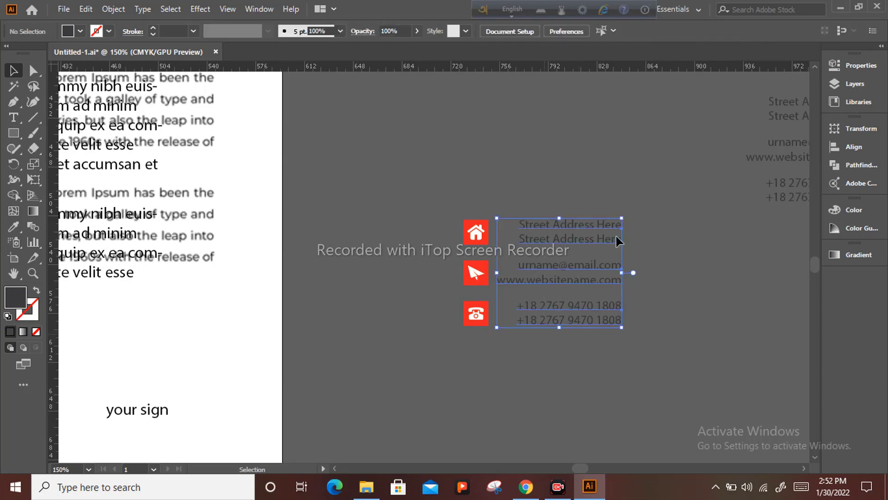
{"action": "left_click", "coordinate": [655, 249]}
{"action": "right_click", "coordinate": [594, 239]}
{"action": "left_click", "coordinate": [571, 243]}
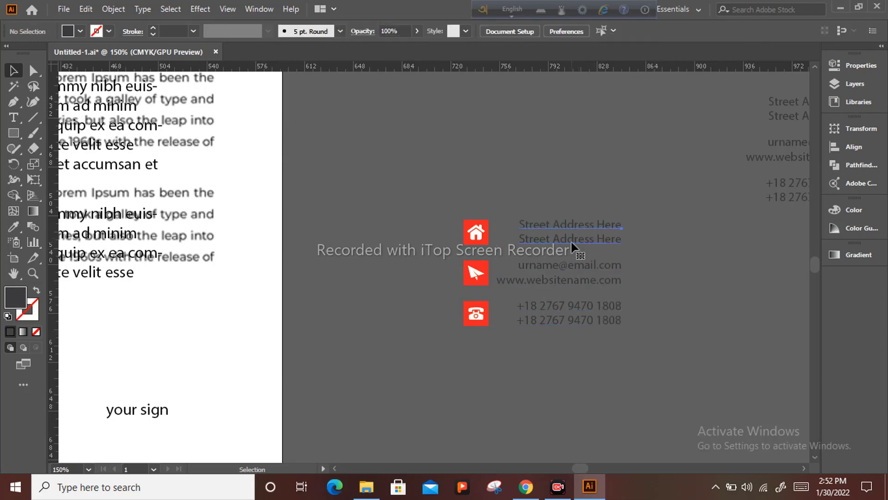
{"action": "left_click", "coordinate": [571, 244]}
{"action": "left_click_drag", "start_coordinate": [633, 313], "coordinate": [560, 342]}
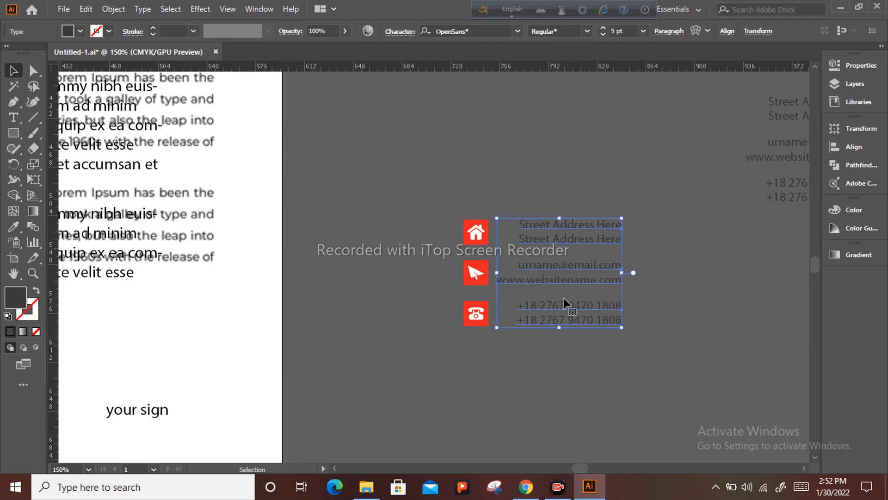
{"action": "left_click", "coordinate": [587, 238]}
{"action": "left_click", "coordinate": [853, 146]}
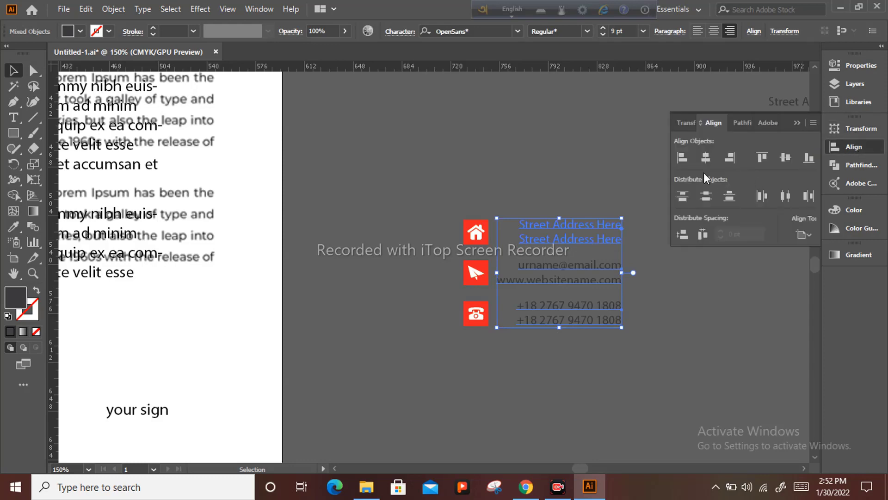
{"action": "left_click", "coordinate": [682, 157]}
{"action": "left_click", "coordinate": [684, 296]}
Try to move the e-mail and website text on its own closer to its icon
{"action": "left_click_drag", "start_coordinate": [551, 200], "coordinate": [568, 342]}
{"action": "left_click", "coordinate": [557, 268], "text": "shift"}
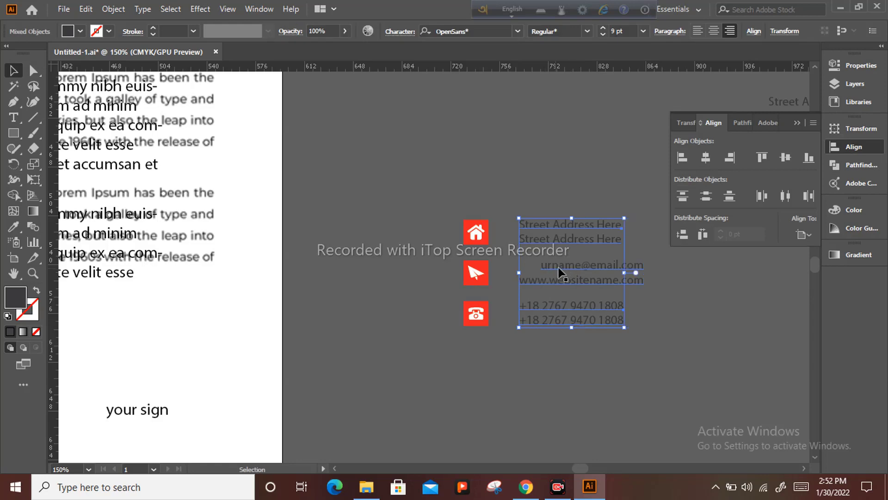
{"action": "left_click_drag", "start_coordinate": [581, 269], "coordinate": [565, 269]}
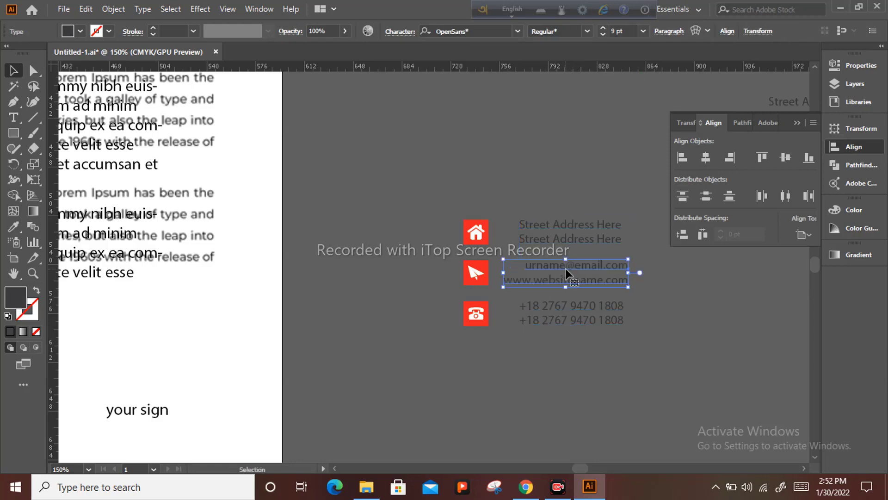
{"action": "key", "text": "ctrl+z"}
Move the three contact text blocks together a little closer to the red icons
{"action": "left_click", "coordinate": [552, 197]}
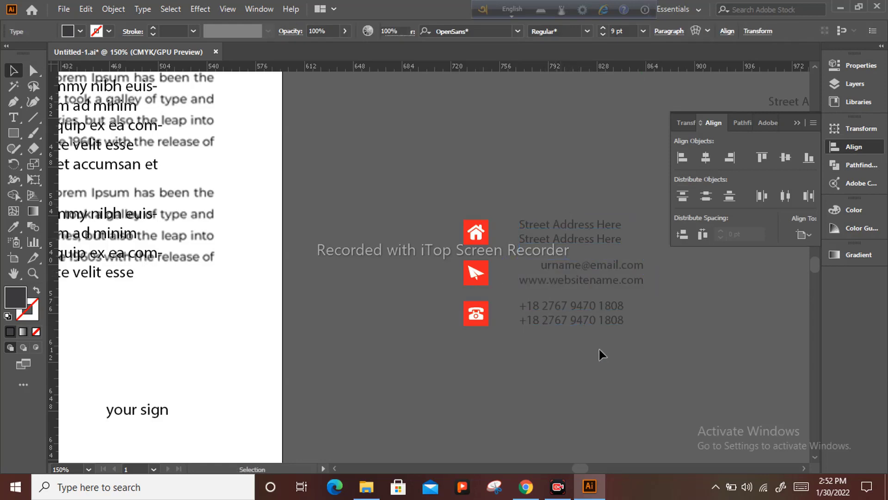
{"action": "left_click_drag", "start_coordinate": [552, 198], "coordinate": [601, 355]}
{"action": "left_click_drag", "start_coordinate": [601, 249], "coordinate": [589, 250]}
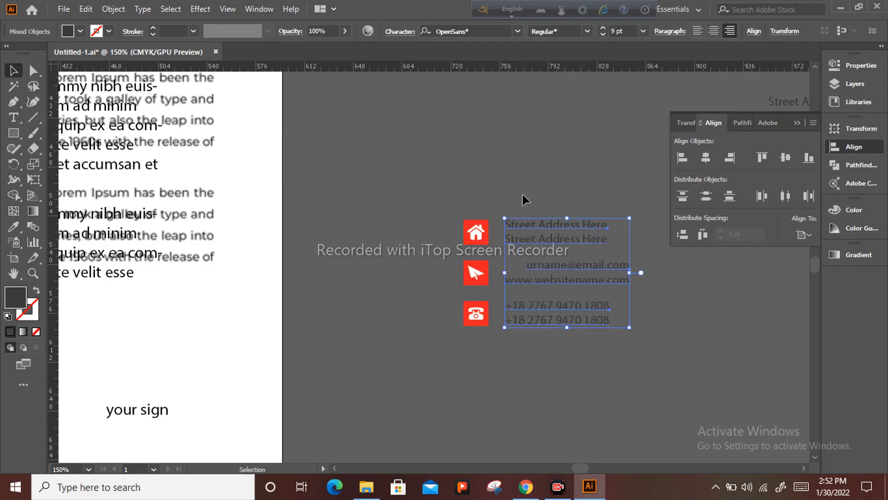
Group each red icon with its own text: address, e-mail/website and phone
{"action": "left_click", "coordinate": [450, 213]}
{"action": "left_click", "coordinate": [578, 245]}
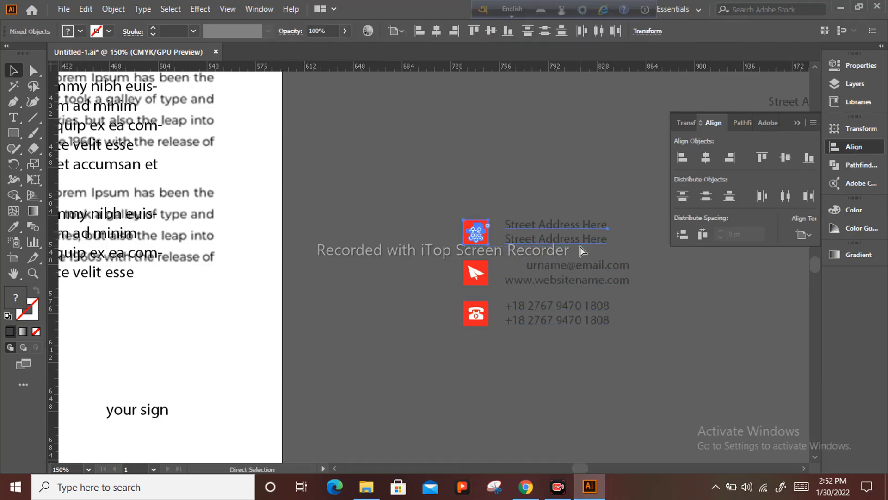
{"action": "left_click", "coordinate": [559, 283]}
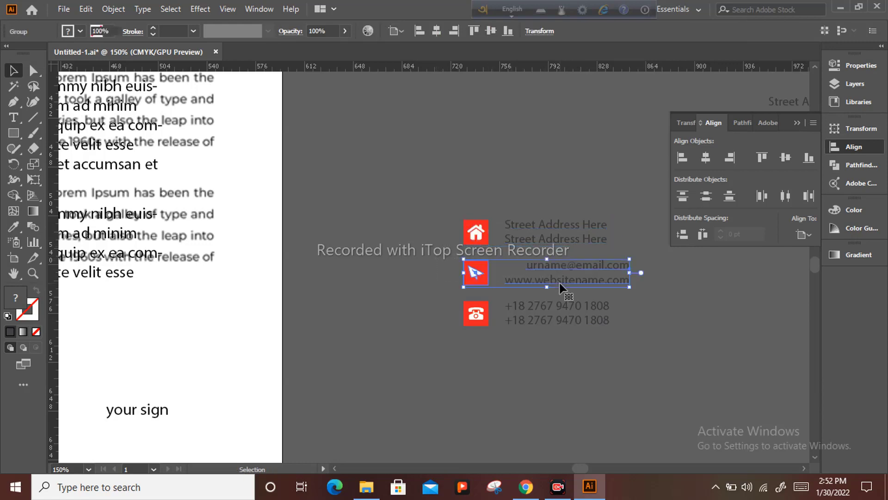
{"action": "left_click", "coordinate": [557, 324]}
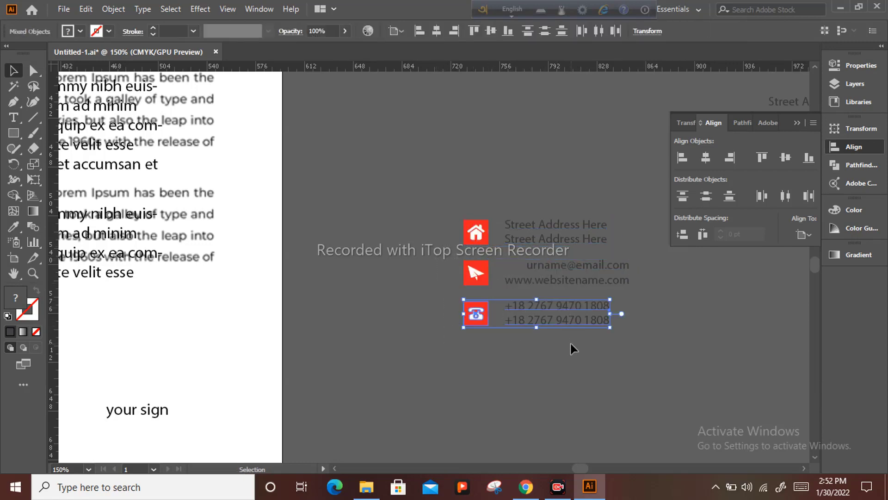
{"action": "key", "text": "v"}
Move the three grouped contact entries onto the letterhead, just above the template's contact details in the footer
{"action": "scroll", "coordinate": [567, 341], "scroll_direction": "down", "scroll_amount": 1}
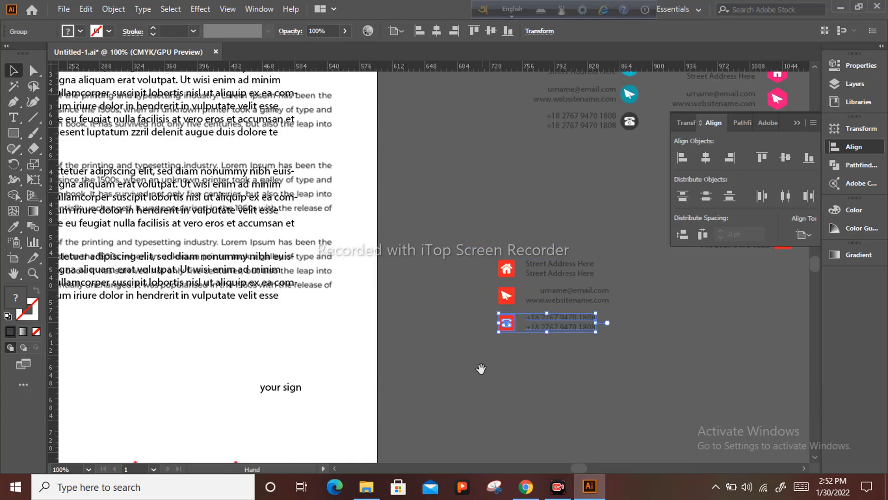
{"action": "left_click_drag", "start_coordinate": [480, 369], "coordinate": [636, 295]}
{"action": "left_click_drag", "start_coordinate": [667, 260], "coordinate": [669, 261]}
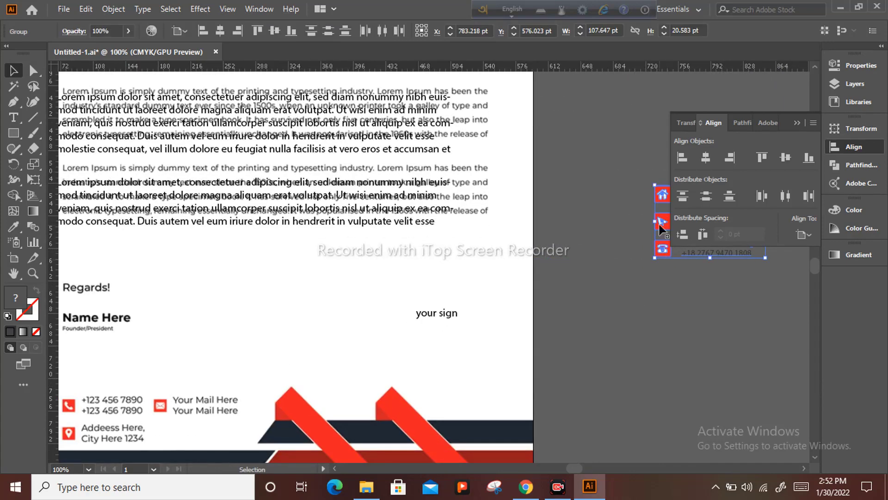
{"action": "left_click_drag", "start_coordinate": [659, 225], "coordinate": [181, 367]}
{"action": "left_click_drag", "start_coordinate": [174, 434], "coordinate": [275, 409]}
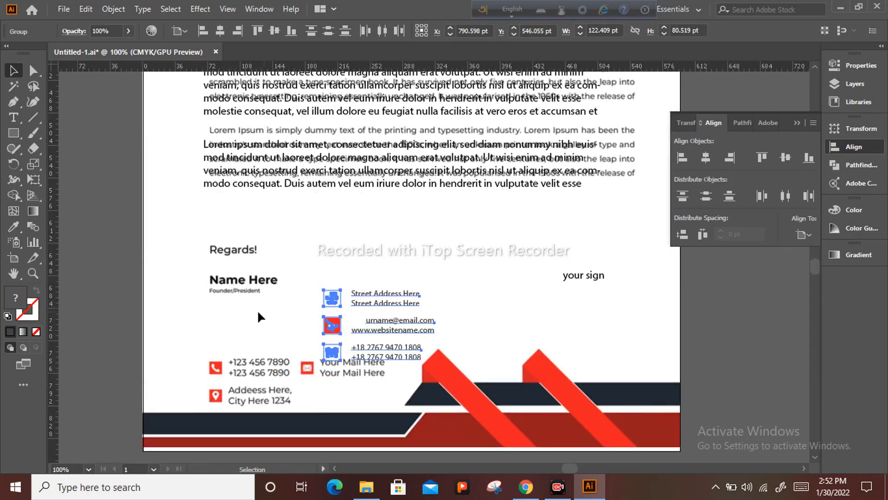
{"action": "left_click", "coordinate": [258, 309]}
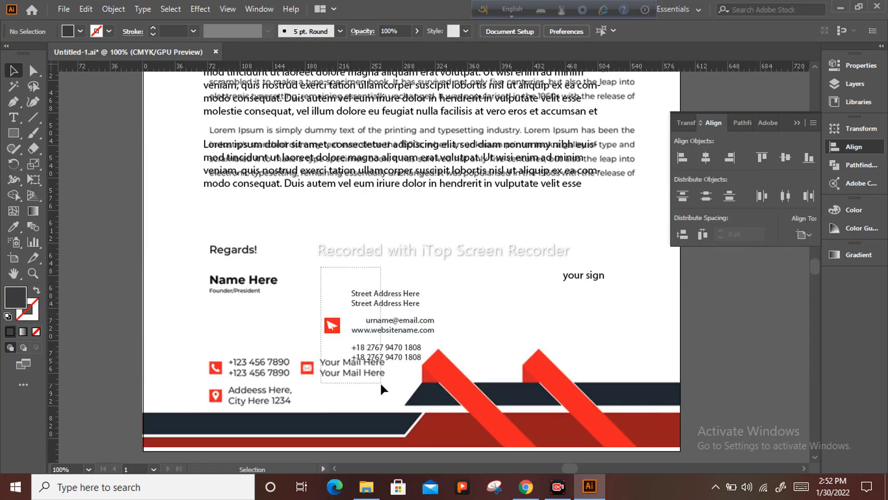
Bring the three contact entries to the front of the letterhead artwork
{"action": "left_click_drag", "start_coordinate": [381, 385], "coordinate": [380, 384]}
{"action": "right_click", "coordinate": [363, 327]}
{"action": "mouse_move", "coordinate": [401, 262]}
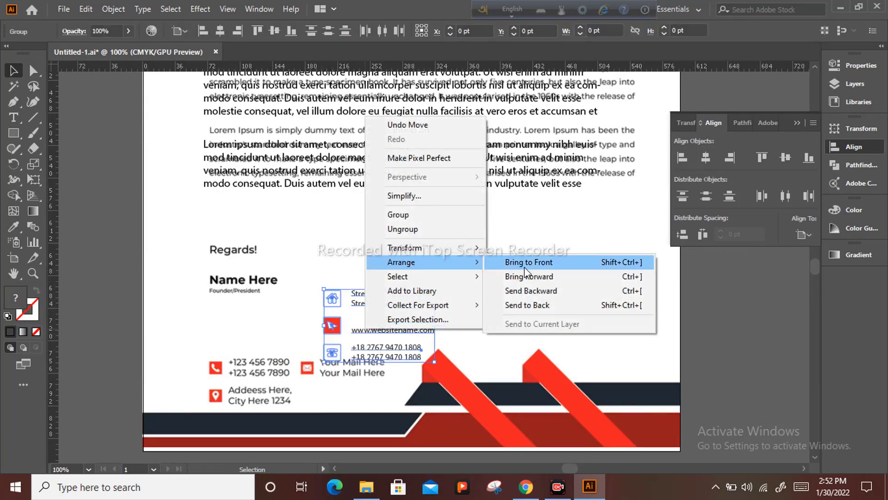
{"action": "left_click", "coordinate": [525, 262]}
{"action": "left_click", "coordinate": [458, 286]}
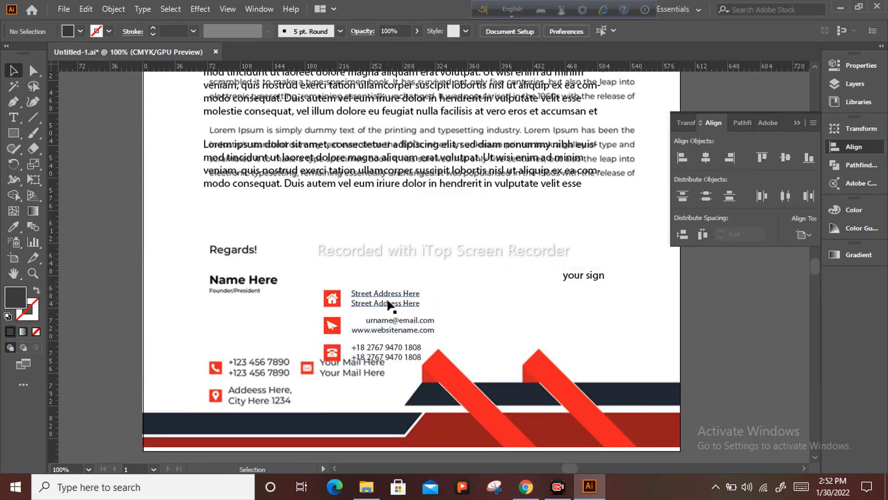
Scale the three contact entries down proportionally to about 92.7 by 61 pt overall
{"action": "left_click_drag", "start_coordinate": [324, 272], "coordinate": [392, 360]}
{"action": "key", "text": "z"}
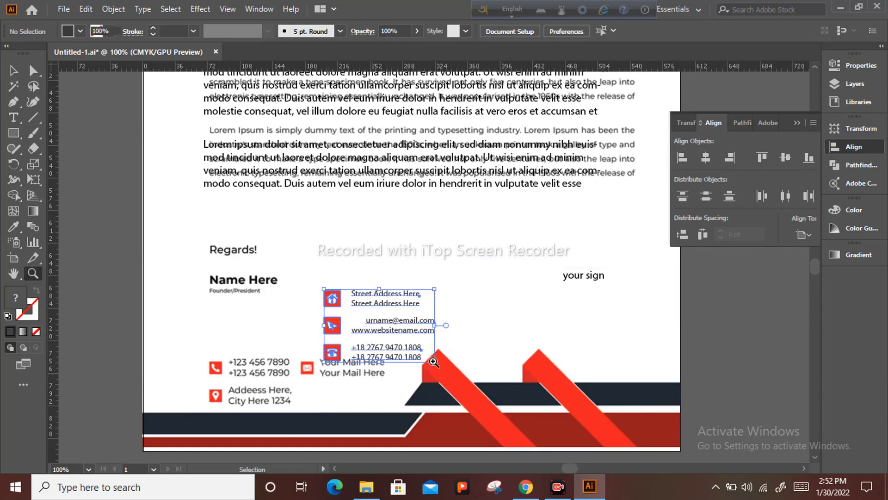
{"action": "left_click", "coordinate": [14, 71]}
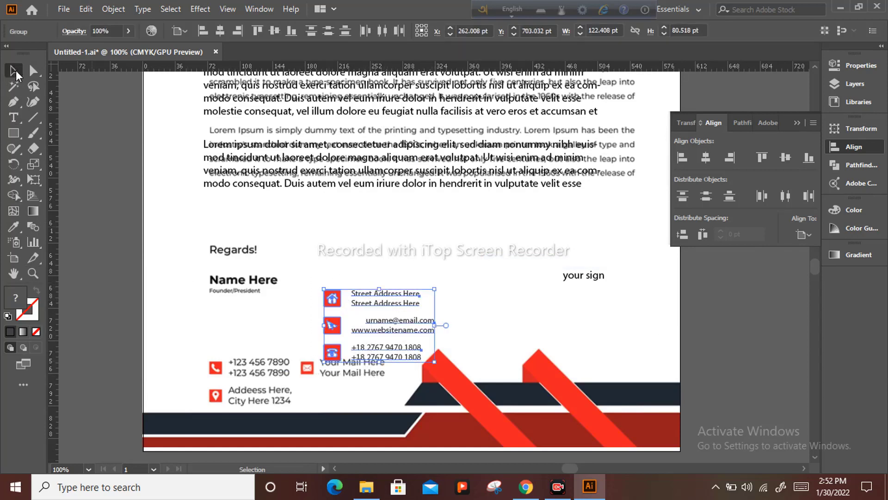
{"action": "left_click_drag", "start_coordinate": [318, 267], "coordinate": [420, 353]}
{"action": "scroll", "coordinate": [345, 341], "scroll_direction": "up", "scroll_amount": 1}
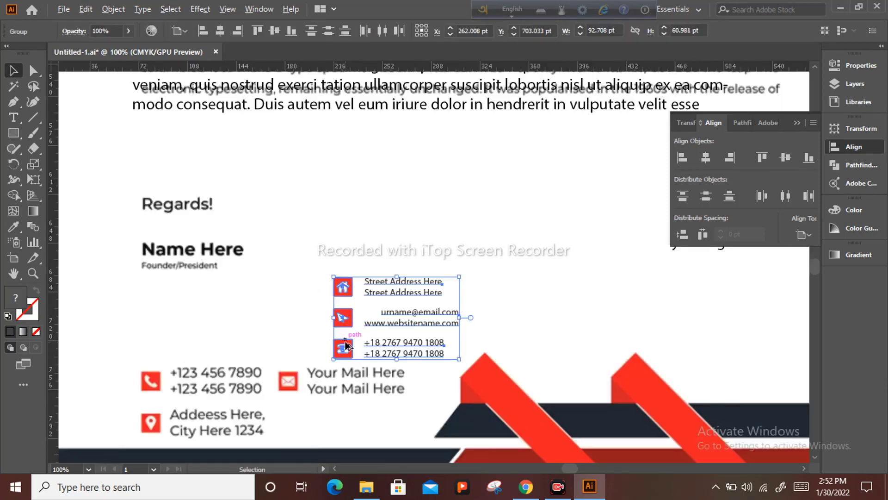
{"action": "left_click_drag", "start_coordinate": [332, 379], "coordinate": [254, 292]}
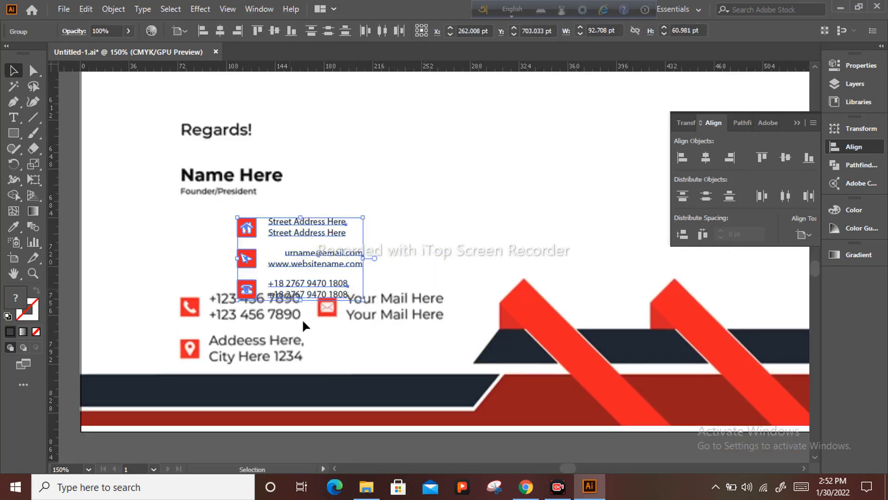
{"action": "left_click", "coordinate": [309, 330]}
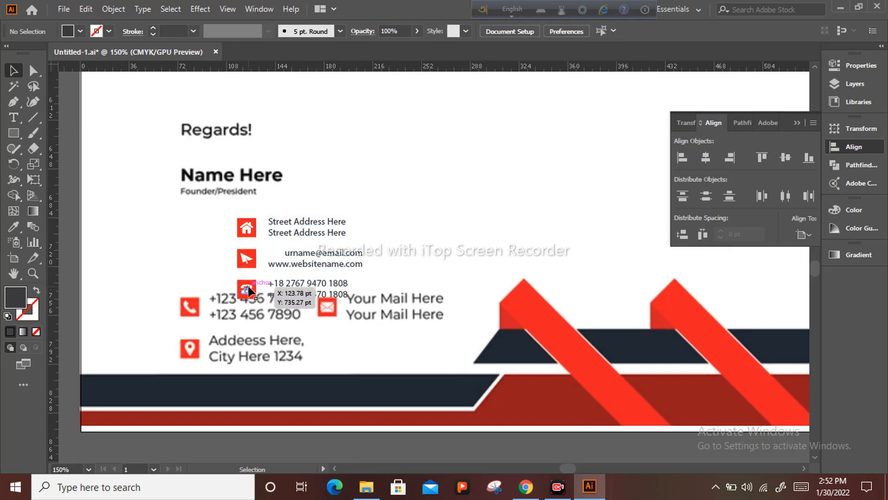
Place the address entry over the template's address and the phone entry over the template's phone numbers, matching their icons
{"action": "left_click_drag", "start_coordinate": [282, 235], "coordinate": [229, 354]}
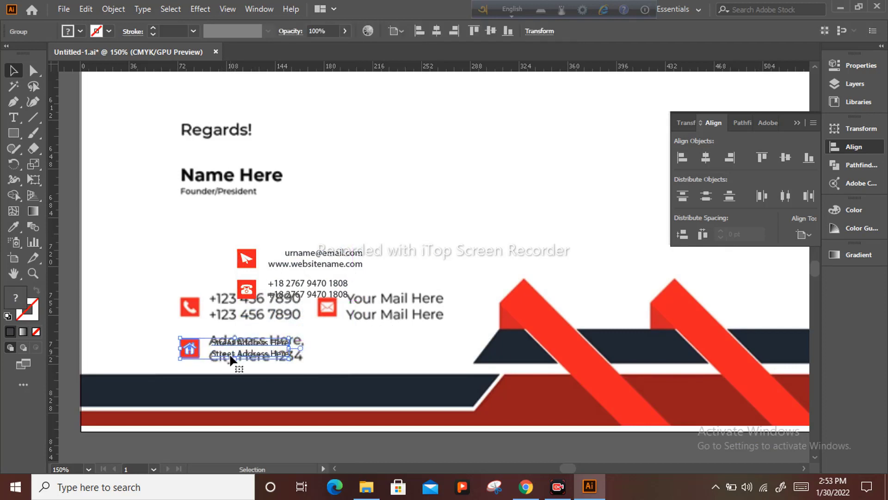
{"action": "left_click_drag", "start_coordinate": [294, 291], "coordinate": [238, 303]}
{"action": "key", "text": "Left"}
{"action": "key", "text": "Up"}
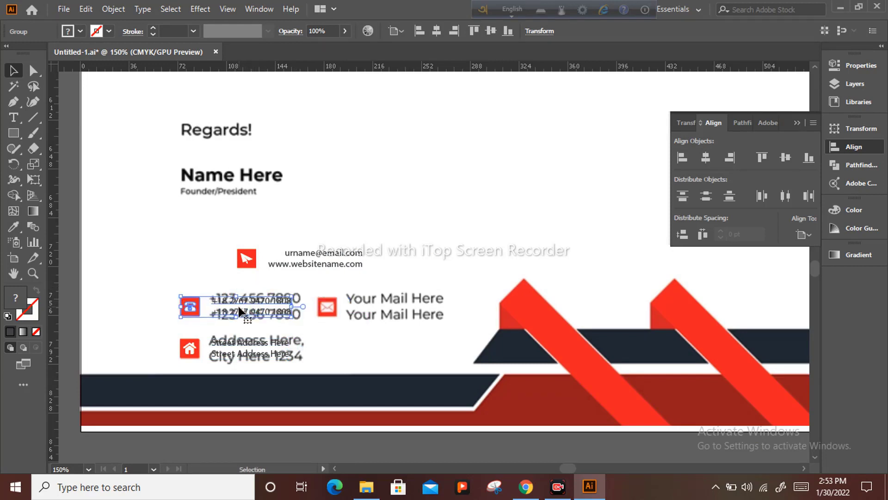
Align the left edges of the phone and address entries
{"action": "left_click", "coordinate": [194, 355], "text": "shift"}
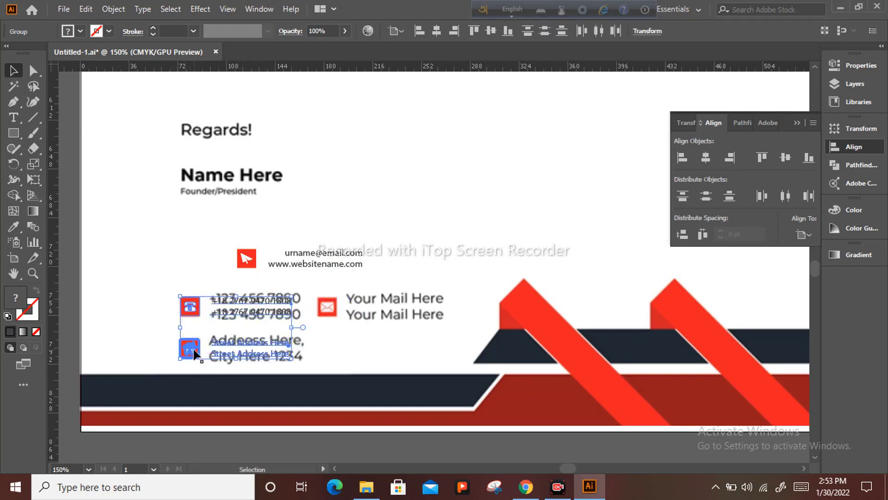
{"action": "left_click", "coordinate": [683, 158]}
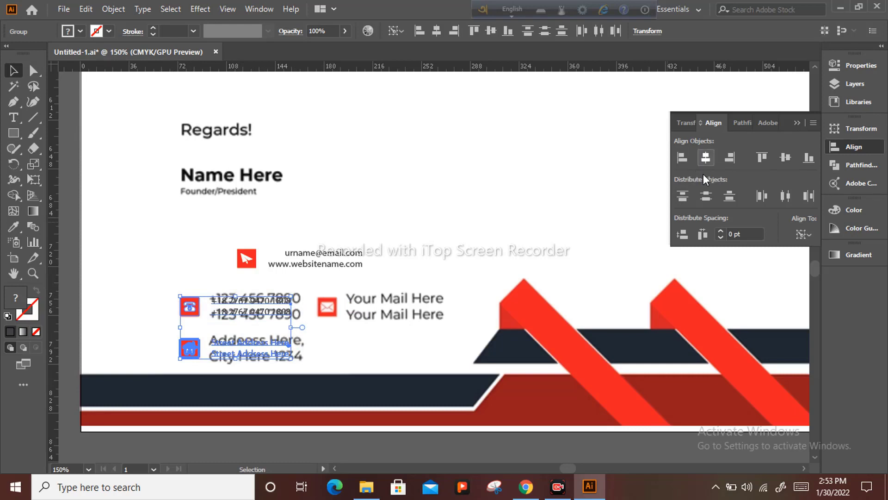
{"action": "left_click", "coordinate": [526, 209]}
Place the e-mail/website entry over the template's "Your Mail Here" and align it vertically with the phone entry
{"action": "left_click_drag", "start_coordinate": [309, 265], "coordinate": [392, 309]}
{"action": "left_click_drag", "start_coordinate": [276, 260], "coordinate": [346, 322]}
{"action": "left_click", "coordinate": [290, 302]}
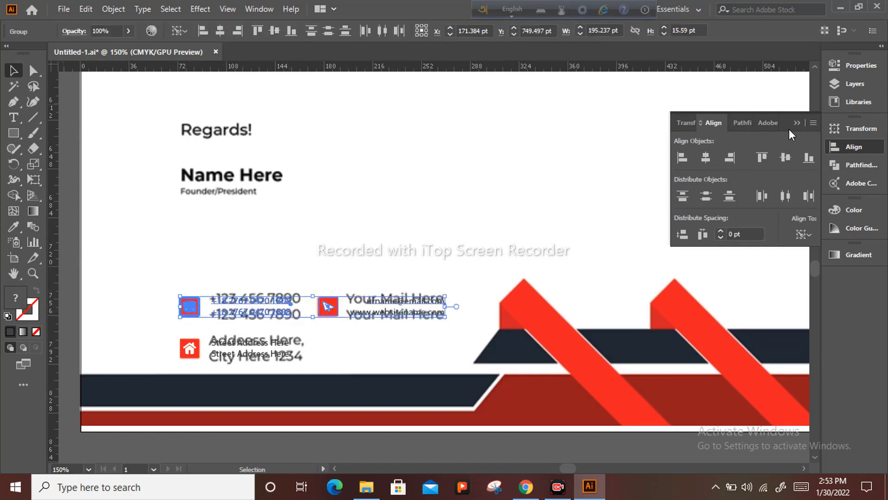
{"action": "left_click", "coordinate": [375, 280]}
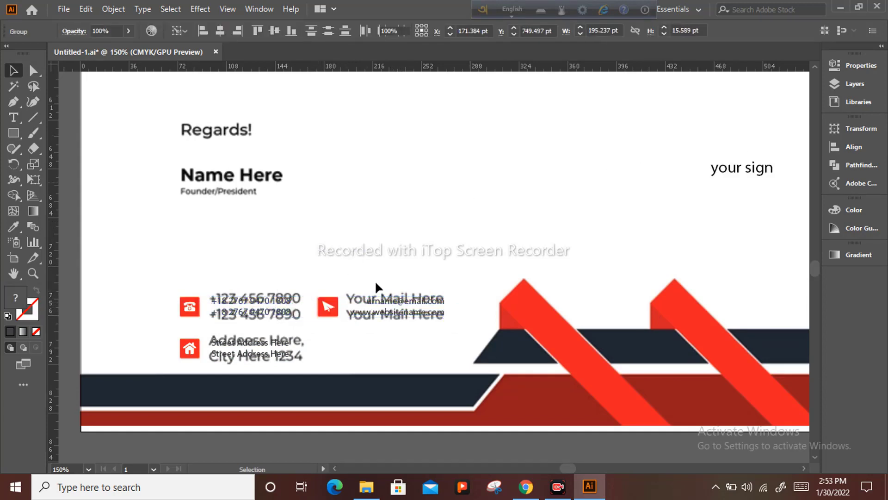
Nudge the e-mail/website entry slightly left so its icon covers the template's mail icon, level with the phone entry
{"action": "left_click", "coordinate": [376, 310]}
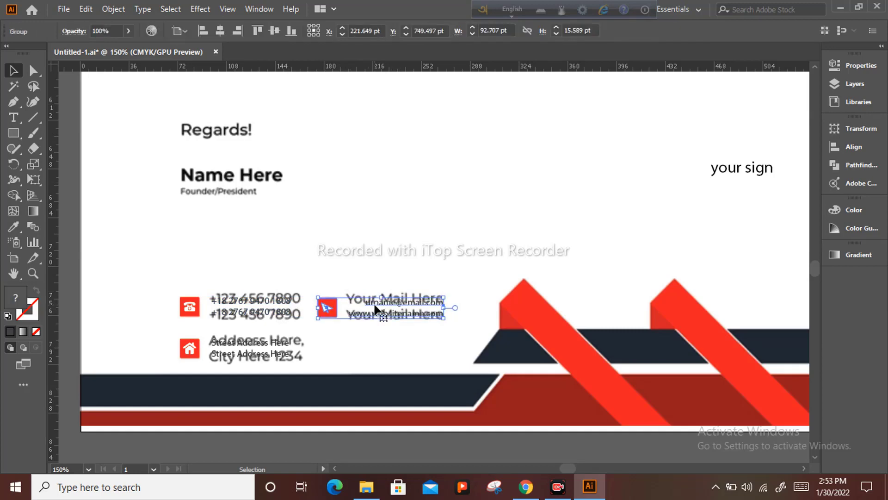
{"action": "left_click_drag", "start_coordinate": [375, 306], "coordinate": [375, 305]}
{"action": "left_click", "coordinate": [362, 265]}
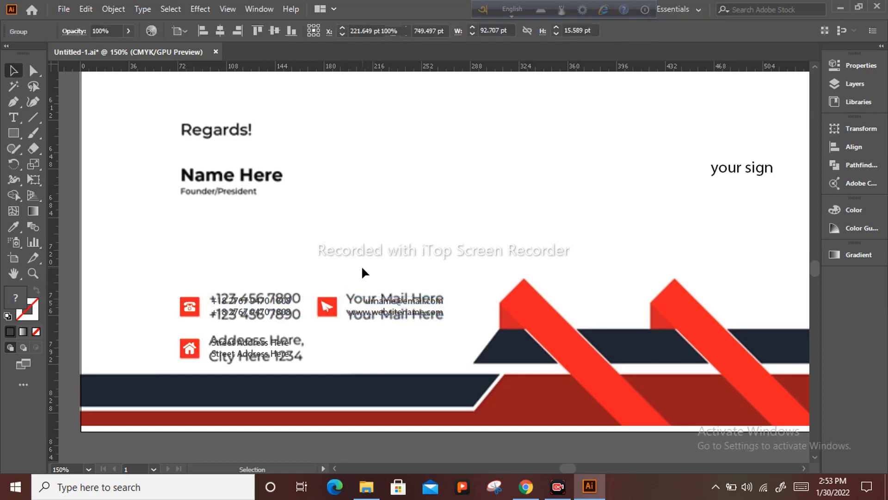
Move the traced header shapes group down the page, over the signature area
{"action": "scroll", "coordinate": [362, 265], "scroll_direction": "down", "scroll_amount": 2}
{"action": "scroll", "coordinate": [441, 283], "scroll_direction": "up", "scroll_amount": 1}
{"action": "scroll", "coordinate": [442, 288], "scroll_direction": "down", "scroll_amount": 2}
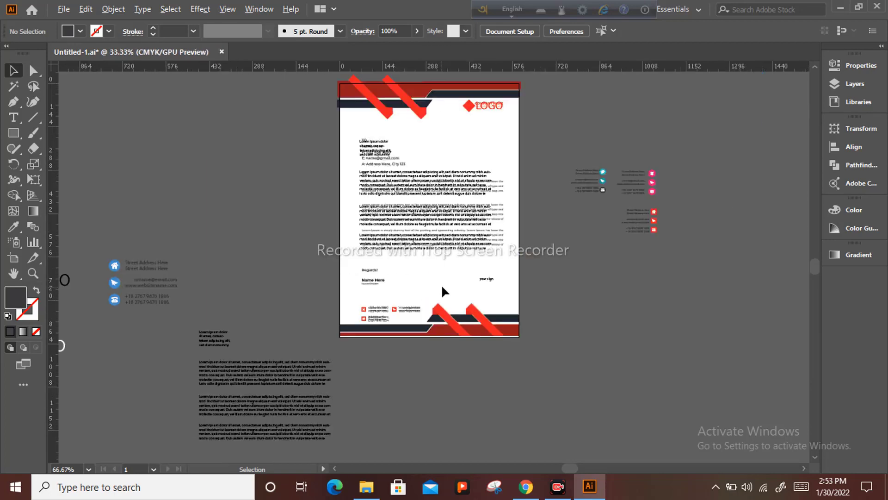
{"action": "scroll", "coordinate": [467, 264], "scroll_direction": "up", "scroll_amount": 1}
{"action": "left_click_drag", "start_coordinate": [469, 279], "coordinate": [456, 355]}
{"action": "scroll", "coordinate": [356, 138], "scroll_direction": "up", "scroll_amount": 1}
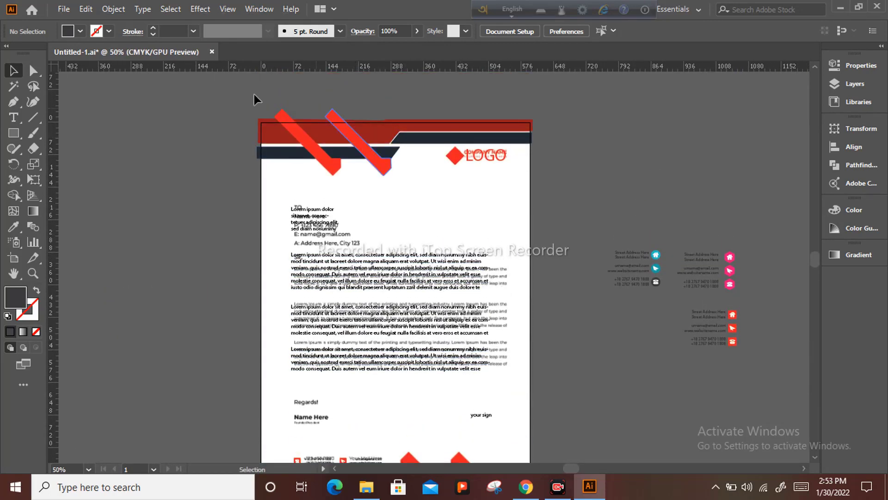
{"action": "left_click_drag", "start_coordinate": [394, 152], "coordinate": [394, 329]}
{"action": "left_click_drag", "start_coordinate": [399, 393], "coordinate": [391, 390]}
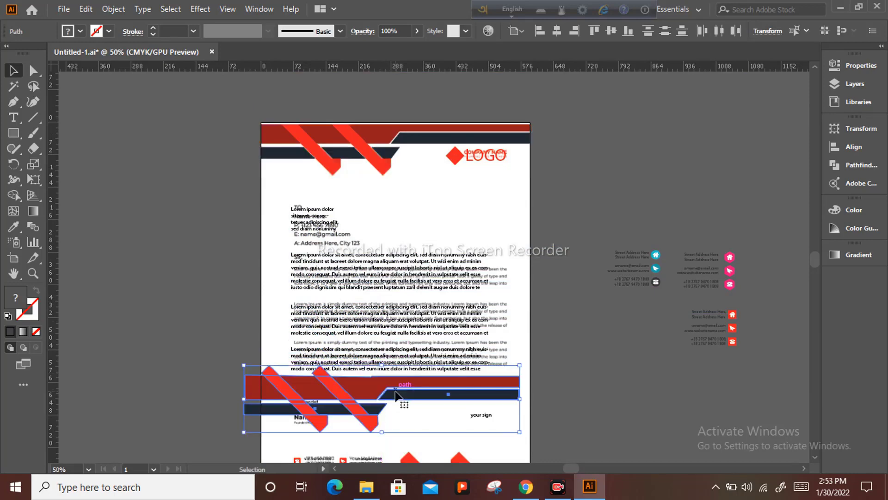
Rotate the traced shapes group by 180° and move it over the template's footer
{"action": "scroll", "coordinate": [490, 336], "scroll_direction": "down", "scroll_amount": 6}
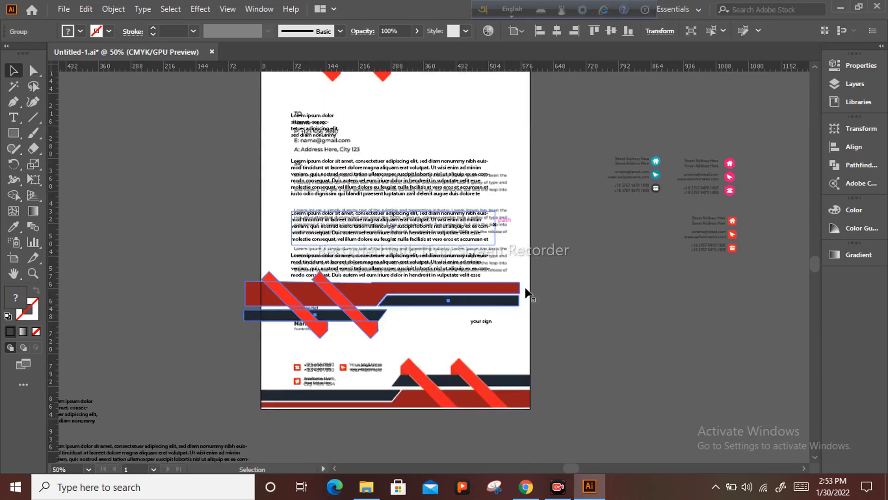
{"action": "left_click_drag", "start_coordinate": [524, 275], "coordinate": [246, 337]}
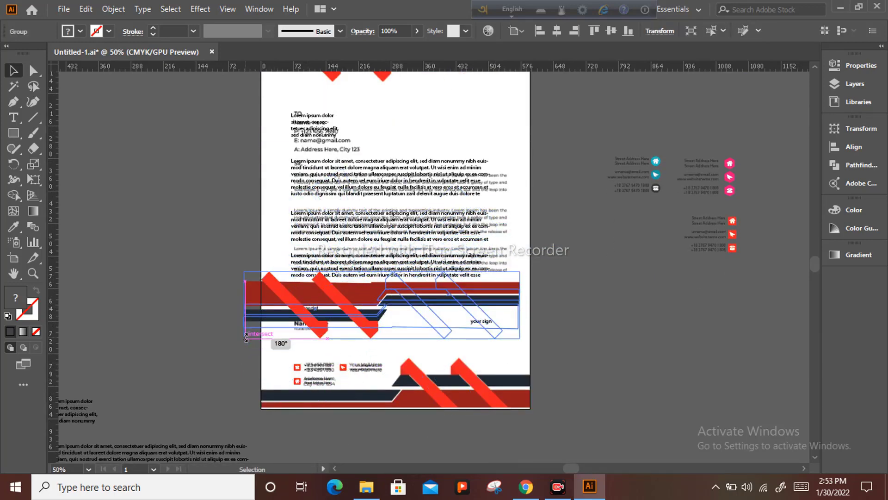
{"action": "left_click_drag", "start_coordinate": [458, 318], "coordinate": [492, 393]}
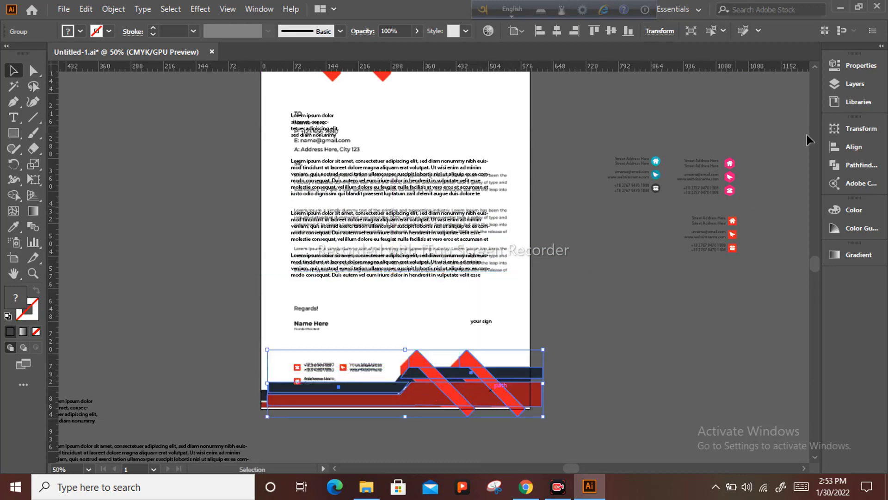
Centre the rotated group horizontally on the artboard and align it to the artboard's bottom edge
{"action": "left_click", "coordinate": [839, 146]}
{"action": "left_click", "coordinate": [705, 157]}
{"action": "left_click", "coordinate": [784, 157]}
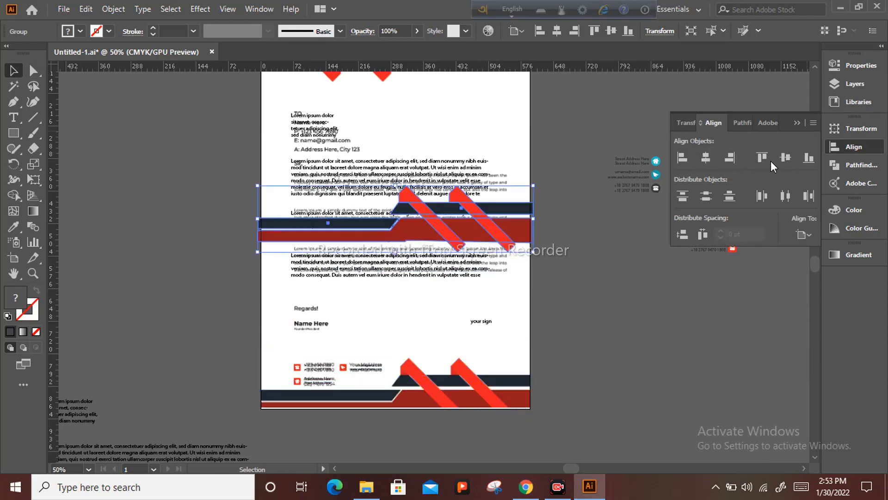
{"action": "left_click", "coordinate": [807, 158]}
{"action": "left_click", "coordinate": [579, 371]}
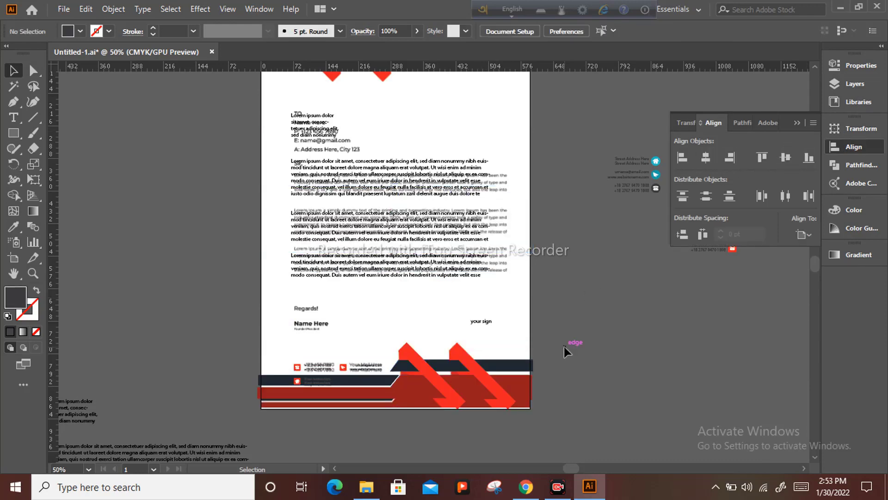
Nudge the footer group down until its red band reaches the page's bottom edge
{"action": "scroll", "coordinate": [564, 346], "scroll_direction": "up", "scroll_amount": 1}
{"action": "scroll", "coordinate": [581, 327], "scroll_direction": "down", "scroll_amount": 3}
{"action": "scroll", "coordinate": [575, 331], "scroll_direction": "up", "scroll_amount": 1}
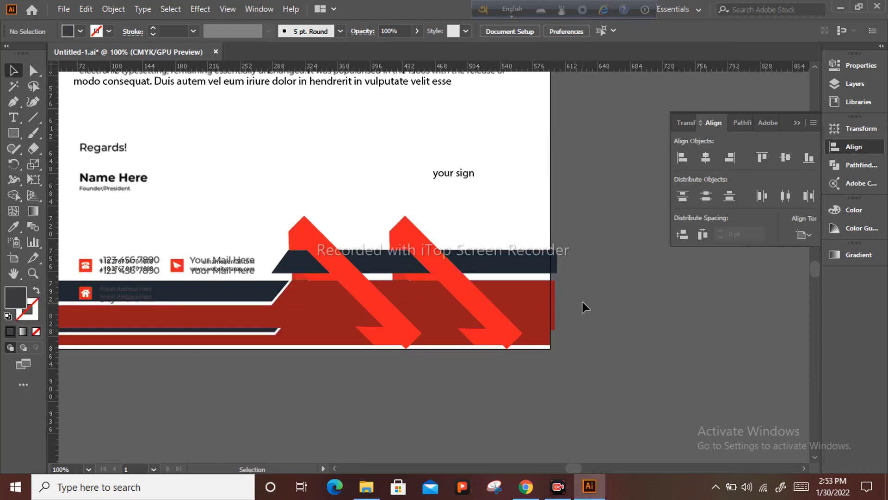
{"action": "scroll", "coordinate": [582, 304], "scroll_direction": "down", "scroll_amount": 3}
{"action": "left_click", "coordinate": [485, 261]}
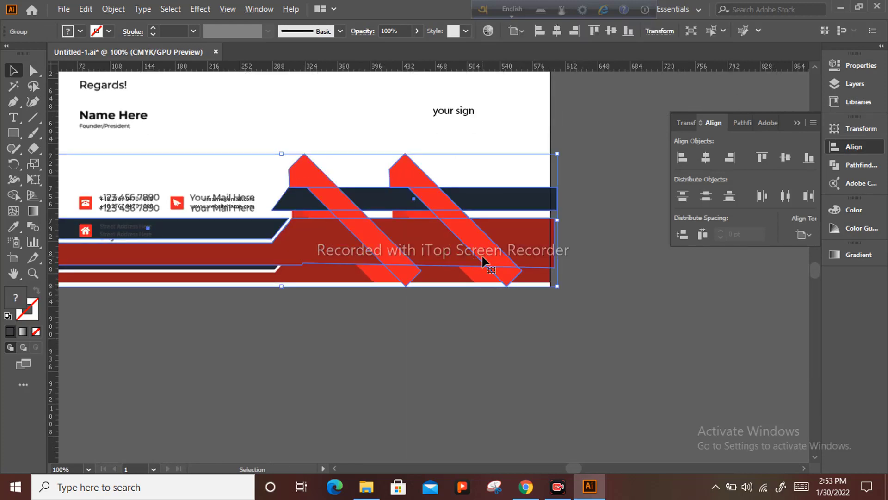
{"action": "key", "text": "Down"}
{"action": "key", "text": "Down"}
{"action": "key", "text": "Down"}
{"action": "key", "text": "Down"}
{"action": "key", "text": "Down"}
{"action": "key", "text": "Down"}
{"action": "key", "text": "Down"}
{"action": "key", "text": "Down"}
{"action": "key", "text": "Down"}
{"action": "key", "text": "Down"}
{"action": "key", "text": "Down"}
{"action": "key", "text": "Down"}
{"action": "key", "text": "Down"}
{"action": "key", "text": "Down"}
{"action": "key", "text": "Down"}
{"action": "key", "text": "Down"}
{"action": "key", "text": "Down"}
{"action": "key", "text": "Down"}
{"action": "key", "text": "Down"}
{"action": "key", "text": "Down"}
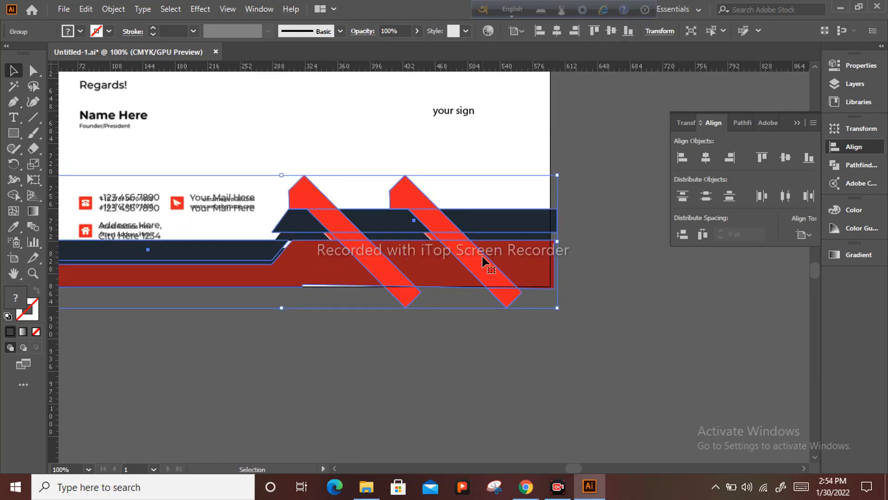
Fine-tune the footer group sideways and downward so its bars and stripes cover the template's footer shapes, and deselect it
{"action": "key", "text": "Left"}
{"action": "key", "text": "Left"}
{"action": "key", "text": "Left"}
{"action": "key", "text": "Left"}
{"action": "key", "text": "Left"}
{"action": "key", "text": "Left"}
{"action": "key", "text": "Left"}
{"action": "key", "text": "Left"}
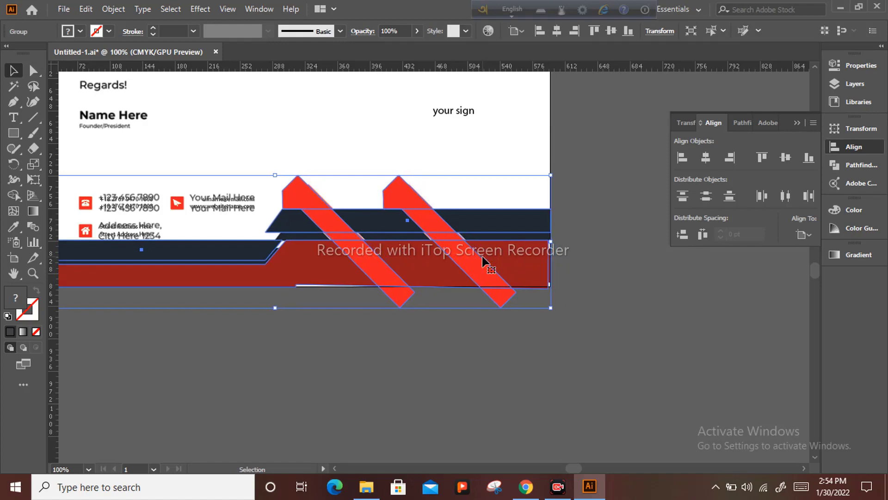
{"action": "key", "text": "Right"}
{"action": "key", "text": "Right"}
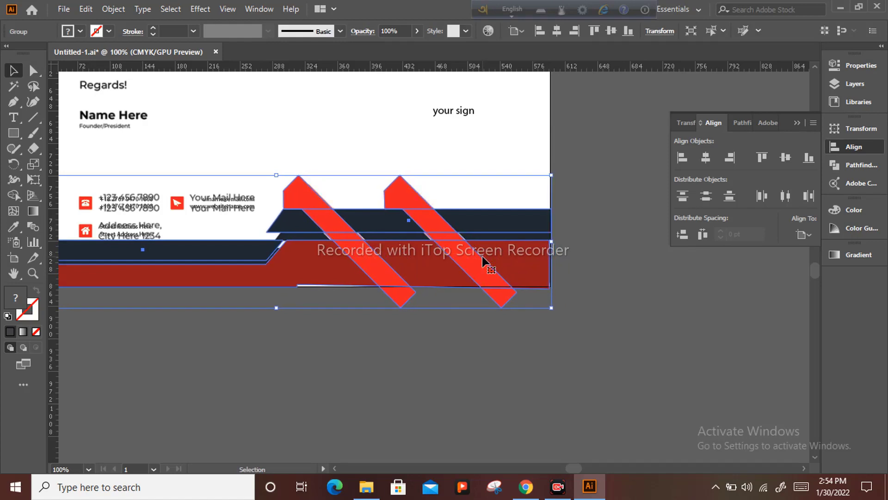
{"action": "key", "text": "Down"}
{"action": "key", "text": "Down"}
{"action": "key", "text": "Down"}
{"action": "key", "text": "Down"}
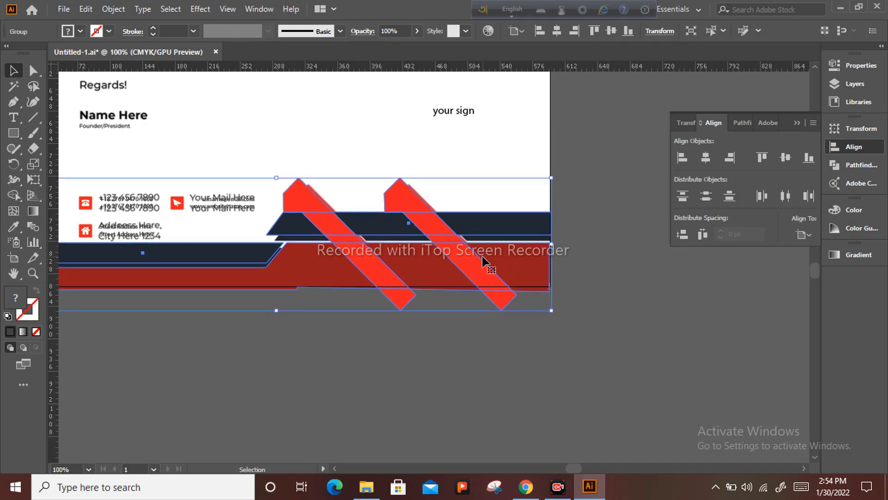
{"action": "key", "text": "Right"}
{"action": "key", "text": "Right"}
{"action": "key", "text": "Down"}
{"action": "key", "text": "Right"}
{"action": "key", "text": "Right"}
{"action": "key", "text": "Right"}
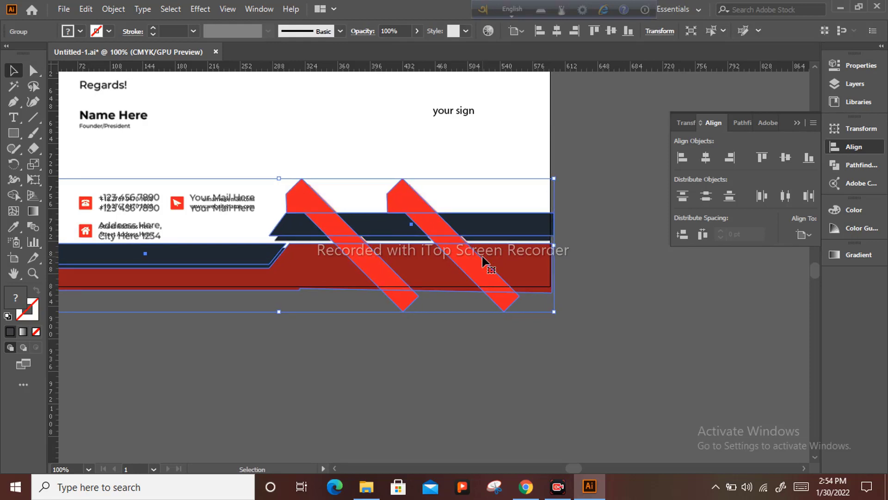
{"action": "key", "text": "Down"}
{"action": "key", "text": "Down"}
{"action": "key", "text": "Down"}
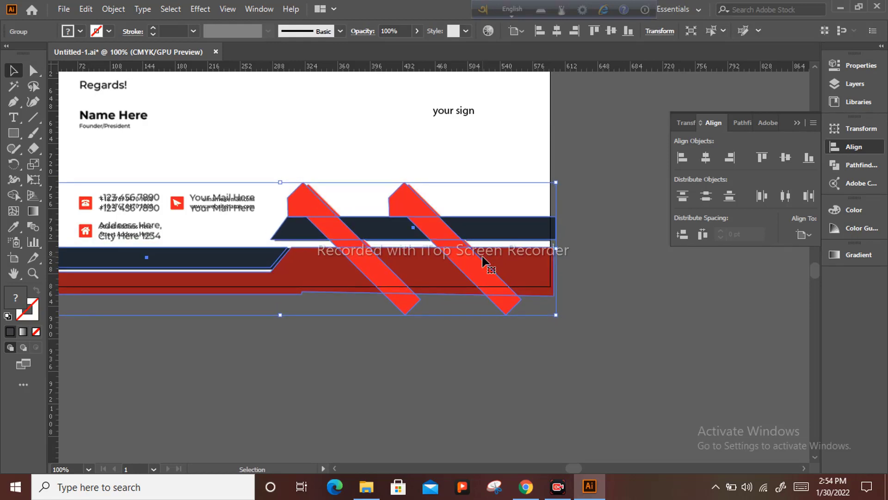
{"action": "key", "text": "Right"}
{"action": "key", "text": "Right"}
{"action": "key", "text": "Right"}
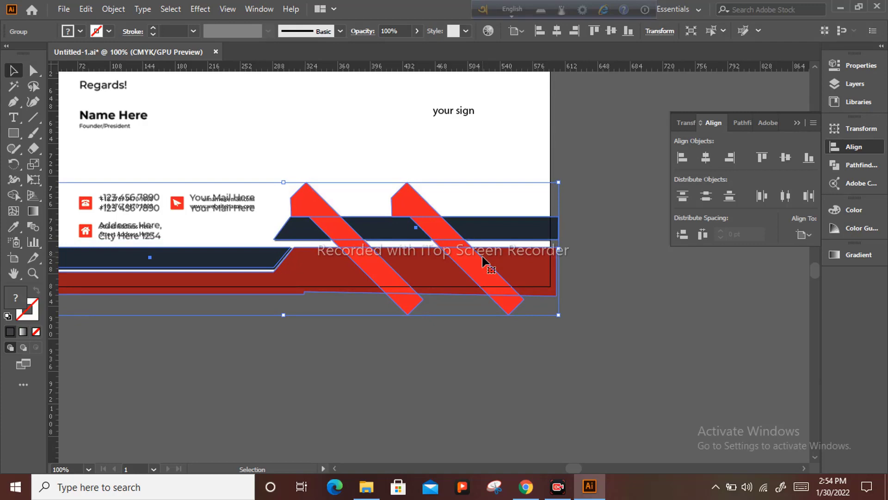
{"action": "scroll", "coordinate": [402, 344], "scroll_direction": "down", "scroll_amount": 3}
{"action": "left_click", "coordinate": [331, 352]}
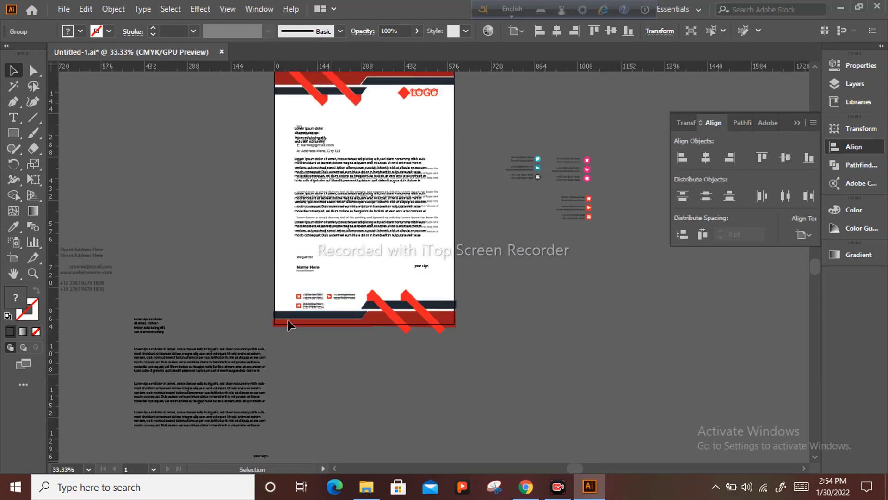
Temporarily remove the template image to check the own letterhead artwork, and restore the template
{"action": "scroll", "coordinate": [288, 320], "scroll_direction": "up", "scroll_amount": 1}
{"action": "scroll", "coordinate": [452, 387], "scroll_direction": "up", "scroll_amount": 2}
{"action": "scroll", "coordinate": [454, 388], "scroll_direction": "up", "scroll_amount": 1}
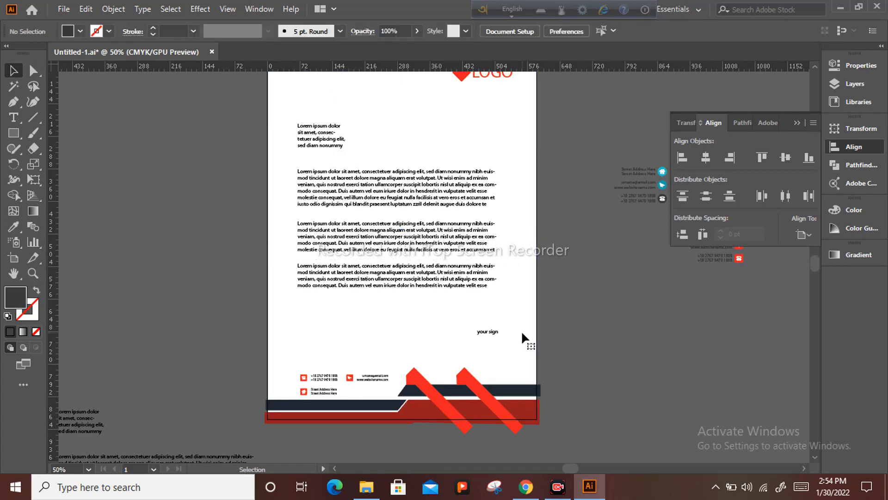
{"action": "scroll", "coordinate": [526, 339], "scroll_direction": "down", "scroll_amount": 1}
{"action": "scroll", "coordinate": [521, 333], "scroll_direction": "down", "scroll_amount": 1}
{"action": "scroll", "coordinate": [539, 310], "scroll_direction": "up", "scroll_amount": 1}
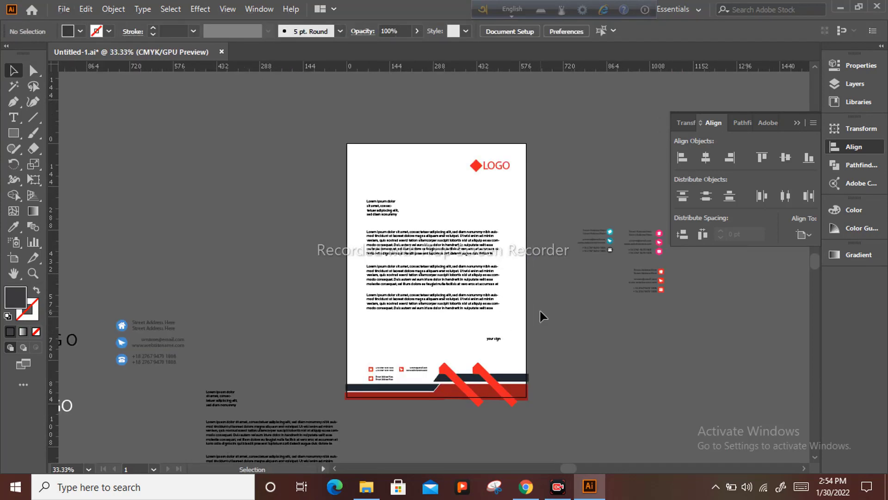
{"action": "key", "text": "ctrl+v"}
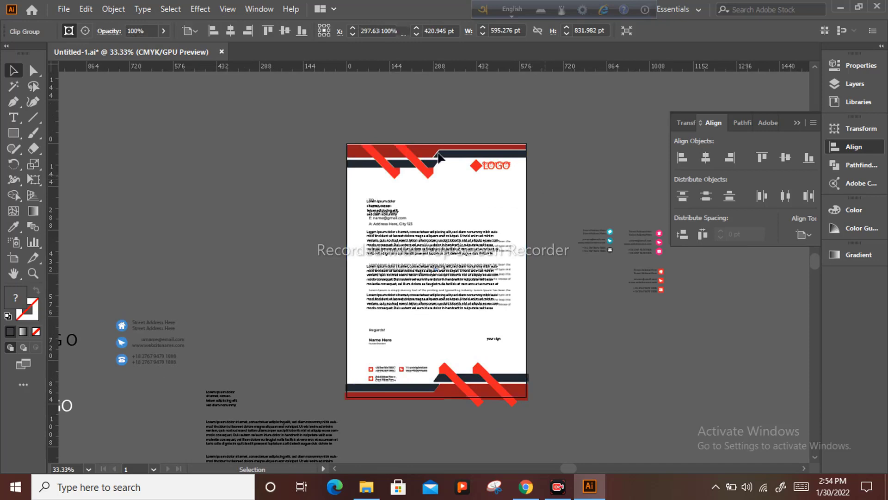
{"action": "key", "text": "ctrl+z"}
{"action": "left_click", "coordinate": [407, 161]}
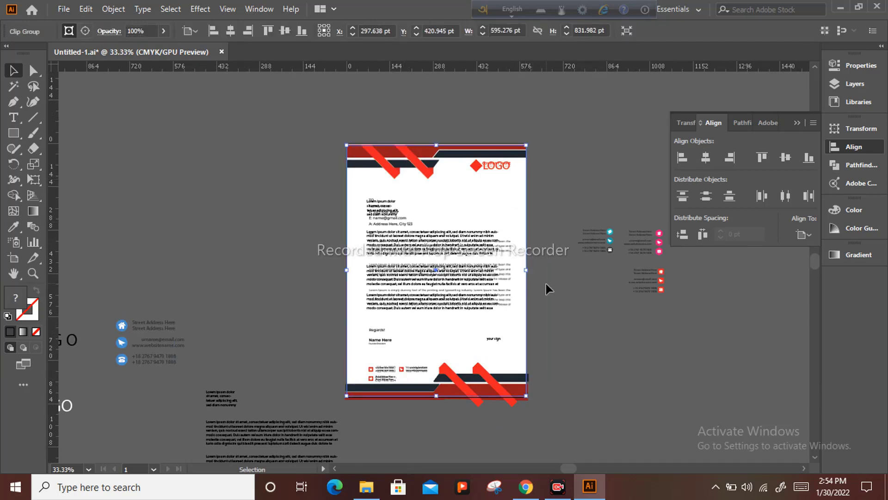
Duplicate the footer shapes group above the footer and rotate the copy by 180°
{"action": "left_click", "coordinate": [479, 395]}
{"action": "left_click_drag", "start_coordinate": [478, 394], "coordinate": [476, 302], "text": "alt"}
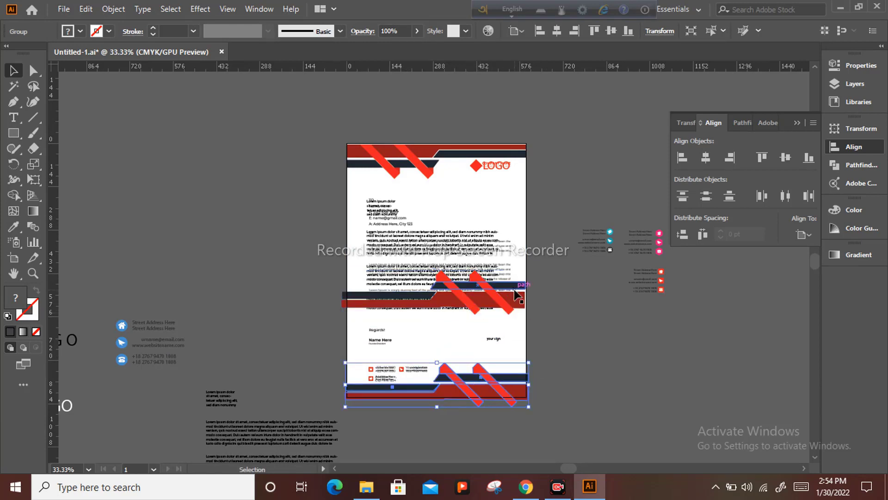
{"action": "left_click_drag", "start_coordinate": [534, 265], "coordinate": [341, 316]}
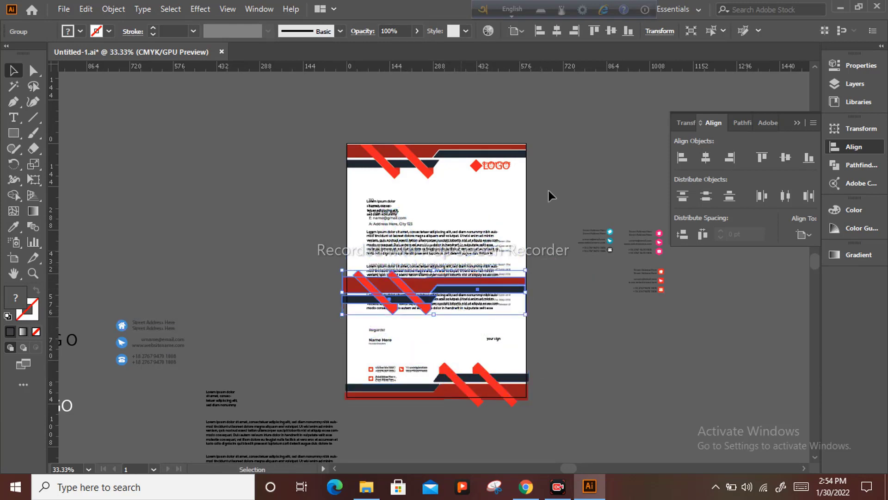
Centre the rotated copy horizontally on the artboard and align it to the artboard's top edge
{"action": "left_click", "coordinate": [705, 157]}
{"action": "left_click", "coordinate": [785, 157]}
{"action": "left_click", "coordinate": [762, 158]}
{"action": "scroll", "coordinate": [544, 182], "scroll_direction": "up", "scroll_amount": 2, "text": "alt"}
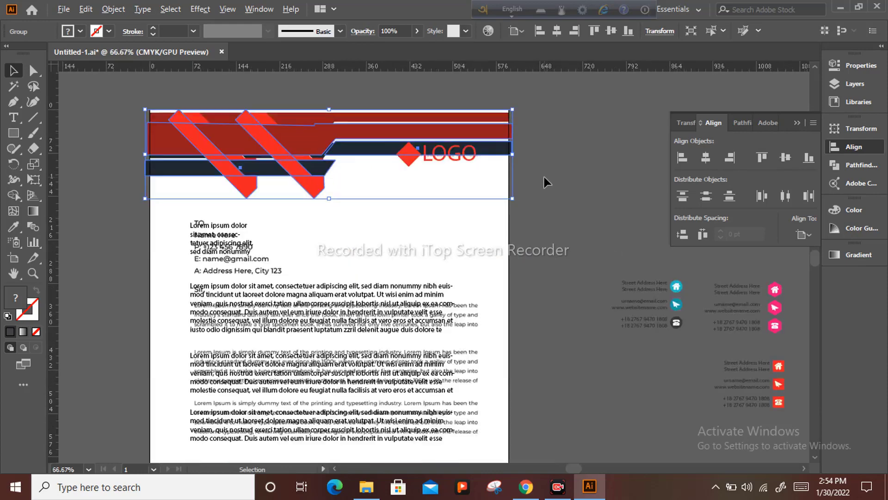
{"action": "left_click_drag", "start_coordinate": [373, 239], "coordinate": [399, 295]}
{"action": "left_click", "coordinate": [609, 258]}
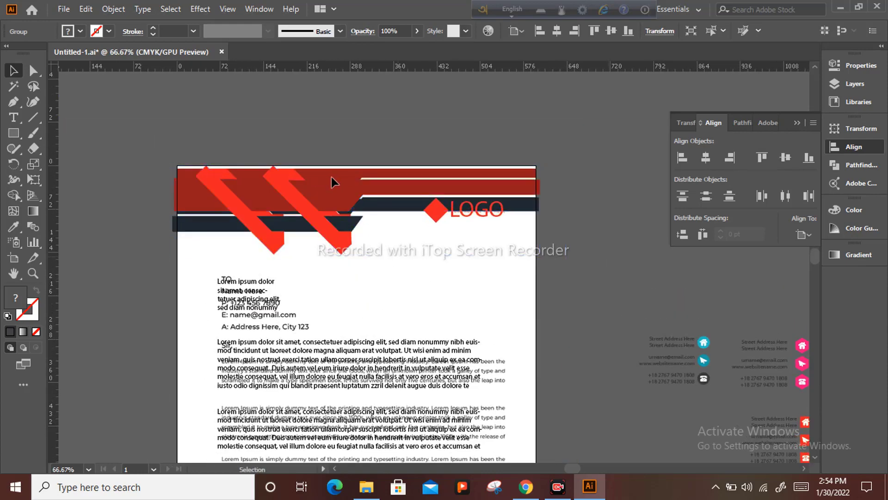
Nudge the header group up so its dark bars and red stripes reach the template's header shapes
{"action": "left_click", "coordinate": [331, 178]}
{"action": "left_click", "coordinate": [326, 199]}
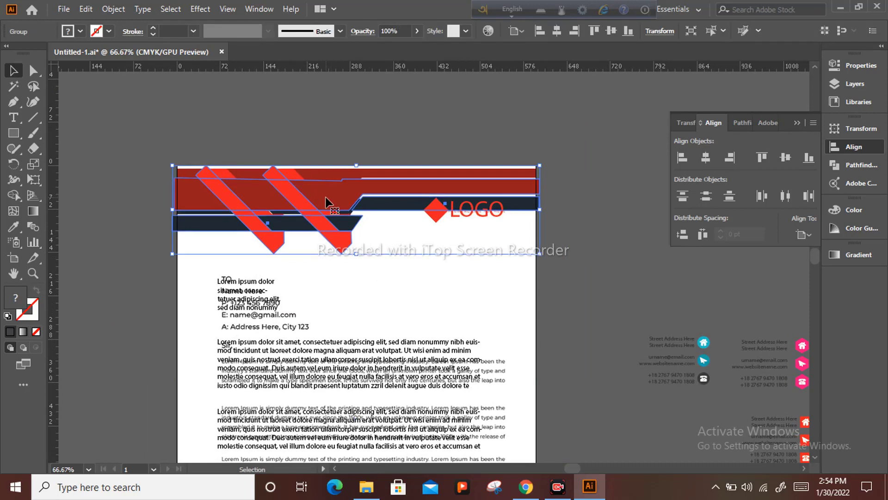
{"action": "key", "text": "Up"}
{"action": "key", "text": "Up"}
{"action": "key", "text": "Up"}
{"action": "key", "text": "Up"}
{"action": "key", "text": "Up"}
{"action": "key", "text": "Up"}
{"action": "key", "text": "Up"}
{"action": "key", "text": "Up"}
{"action": "key", "text": "Up"}
{"action": "key", "text": "Up"}
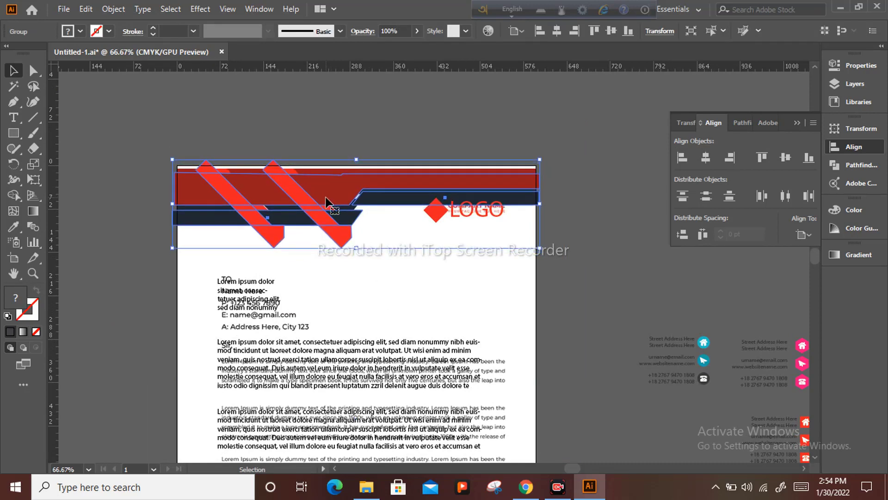
{"action": "key", "text": "Up"}
{"action": "key", "text": "Up"}
{"action": "key", "text": "Up"}
{"action": "key", "text": "Up"}
{"action": "key", "text": "Up"}
{"action": "key", "text": "Up"}
{"action": "key", "text": "Up"}
{"action": "key", "text": "Up"}
{"action": "key", "text": "Up"}
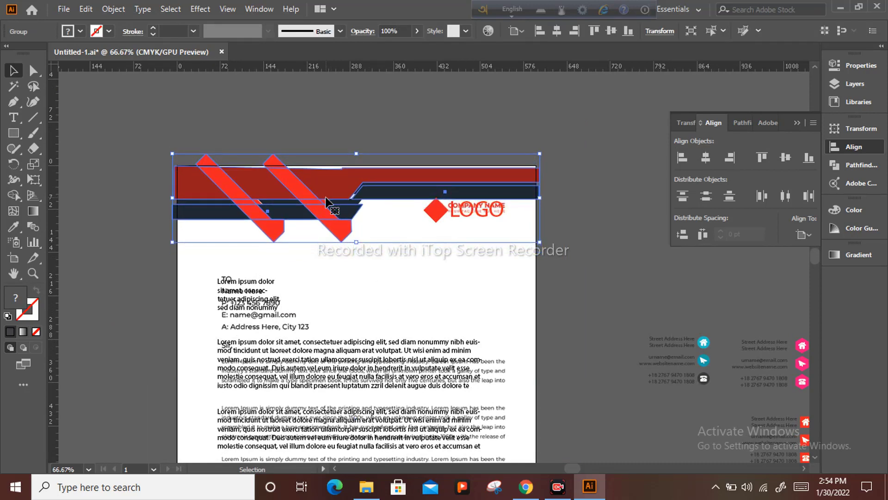
{"action": "key", "text": "Up"}
{"action": "key", "text": "Up"}
{"action": "key", "text": "Up"}
{"action": "key", "text": "Up"}
{"action": "key", "text": "Up"}
{"action": "key", "text": "Up"}
{"action": "key", "text": "Up"}
{"action": "key", "text": "Up"}
{"action": "key", "text": "Up"}
{"action": "key", "text": "Up"}
{"action": "key", "text": "Up"}
{"action": "key", "text": "Up"}
{"action": "key", "text": "Up"}
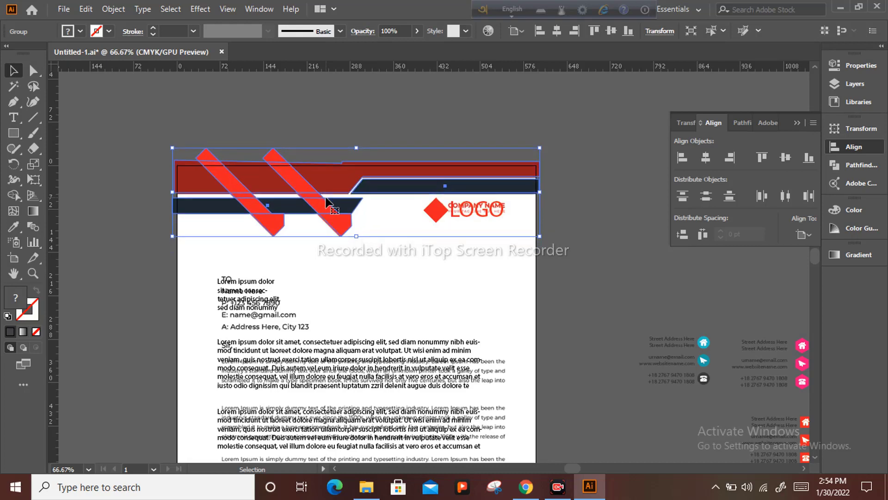
Fine-tune the header group slightly down and left to match the template's header, and deselect it
{"action": "key", "text": "Down"}
{"action": "key", "text": "Down"}
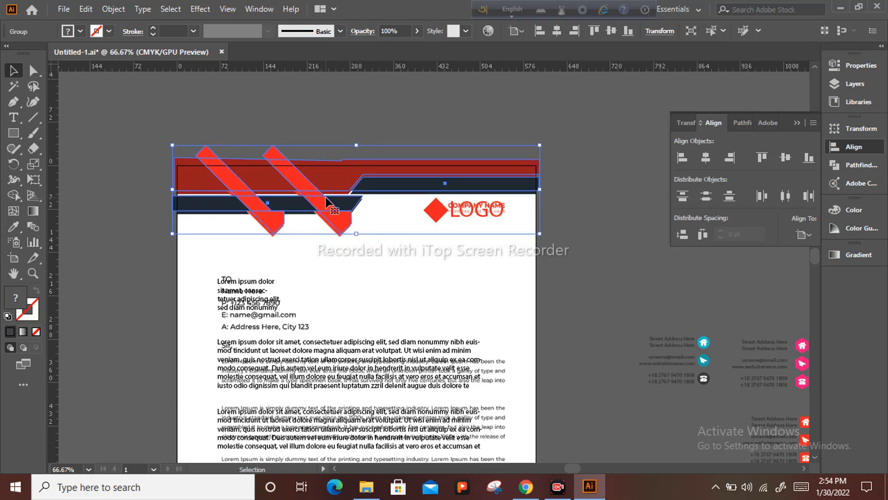
{"action": "key", "text": "Down"}
{"action": "key", "text": "Down"}
{"action": "key", "text": "Left"}
{"action": "key", "text": "Left"}
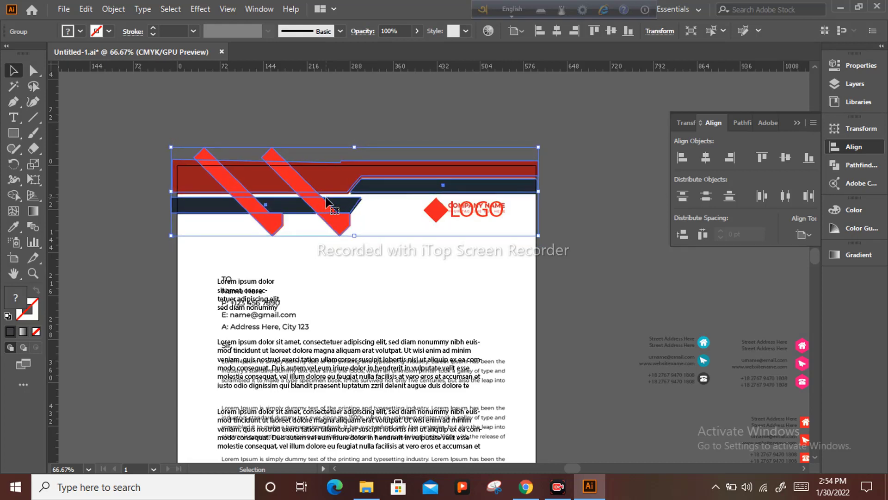
{"action": "key", "text": "Down"}
{"action": "key", "text": "Down"}
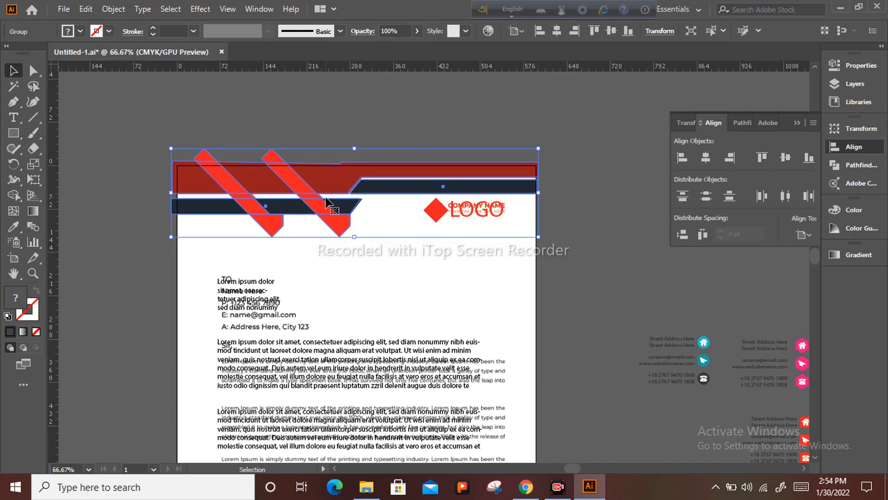
{"action": "left_click", "coordinate": [579, 253]}
{"action": "scroll", "coordinate": [581, 254], "scroll_direction": "down", "scroll_amount": 3}
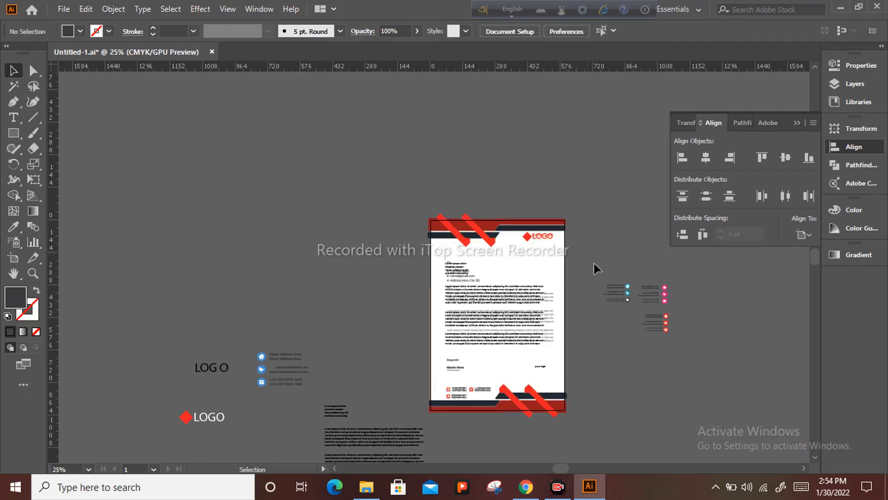
{"action": "scroll", "coordinate": [563, 338], "scroll_direction": "up", "scroll_amount": 1}
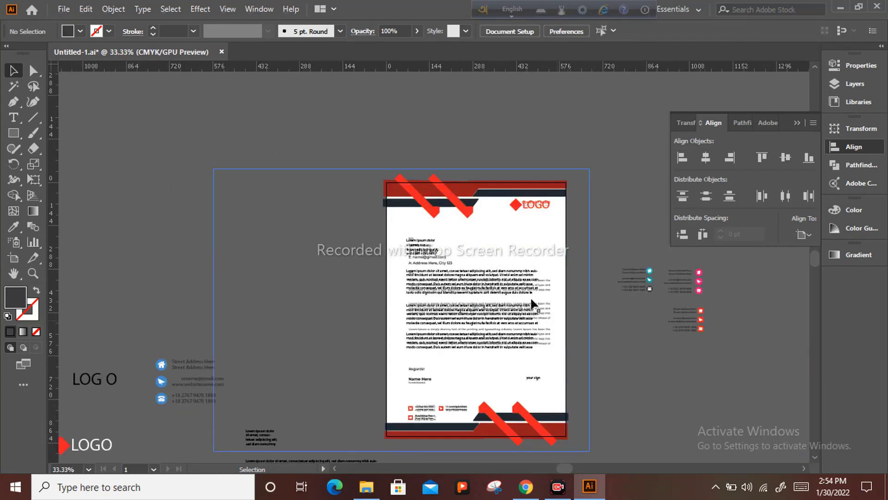
Draw a rectangle covering the whole artboard and give it the page's white fill with no stroke
{"action": "left_click", "coordinate": [13, 133]}
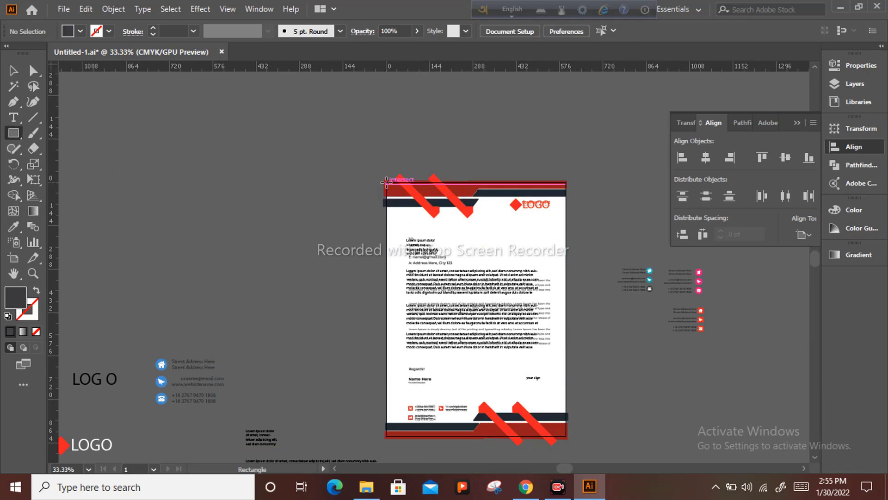
{"action": "left_click_drag", "start_coordinate": [386, 183], "coordinate": [566, 435]}
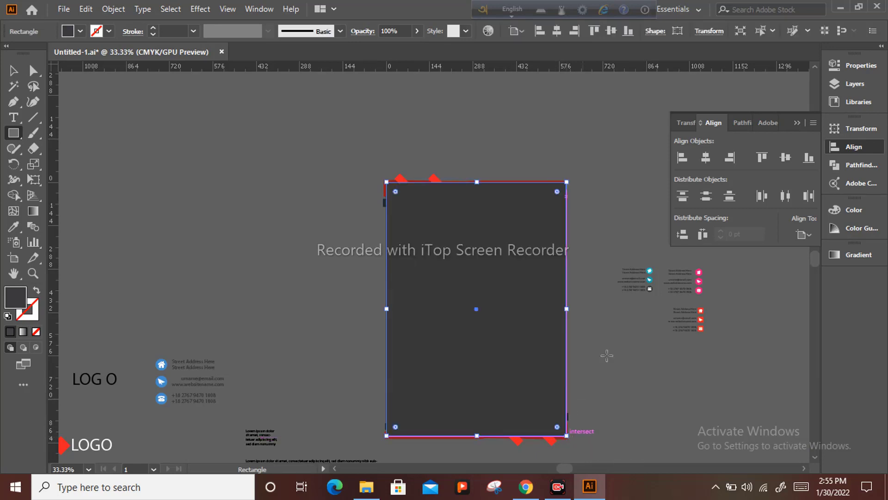
{"action": "left_click", "coordinate": [37, 290]}
{"action": "left_click", "coordinate": [13, 226]}
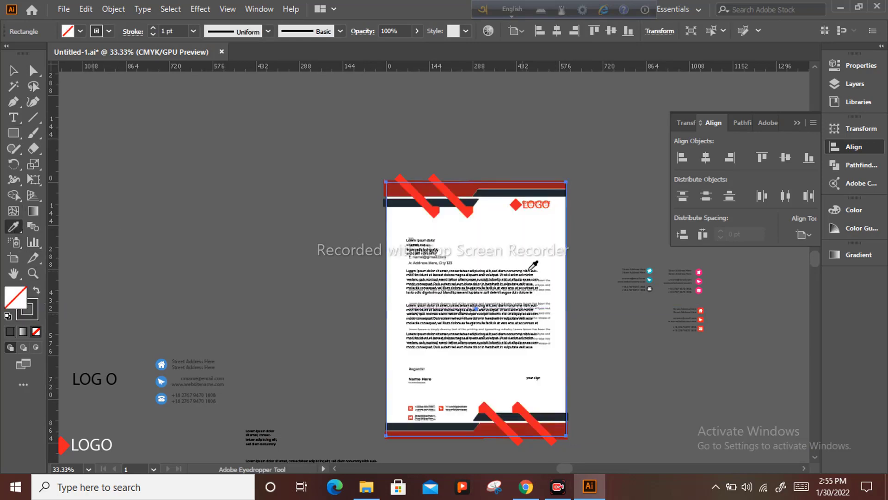
{"action": "left_click", "coordinate": [517, 240]}
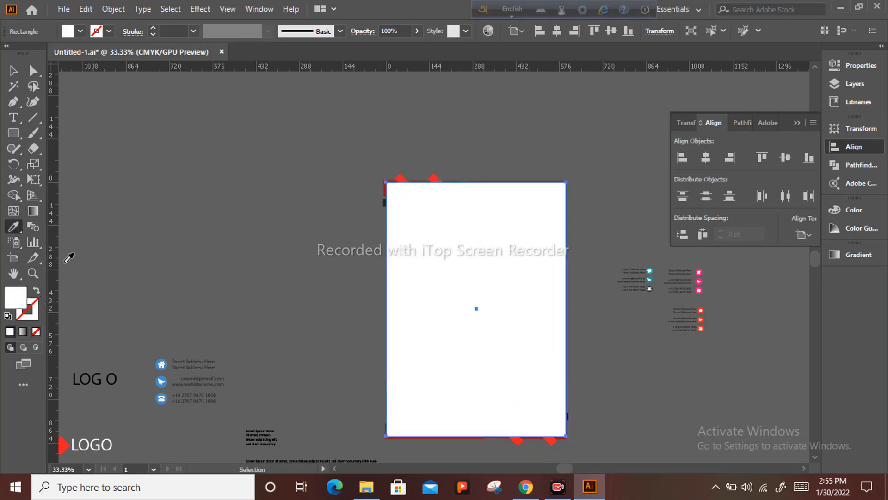
Duplicate the white rectangle horizontally to the left, partly overlapping the artboard
{"action": "left_click", "coordinate": [14, 71]}
{"action": "left_click", "coordinate": [473, 247]}
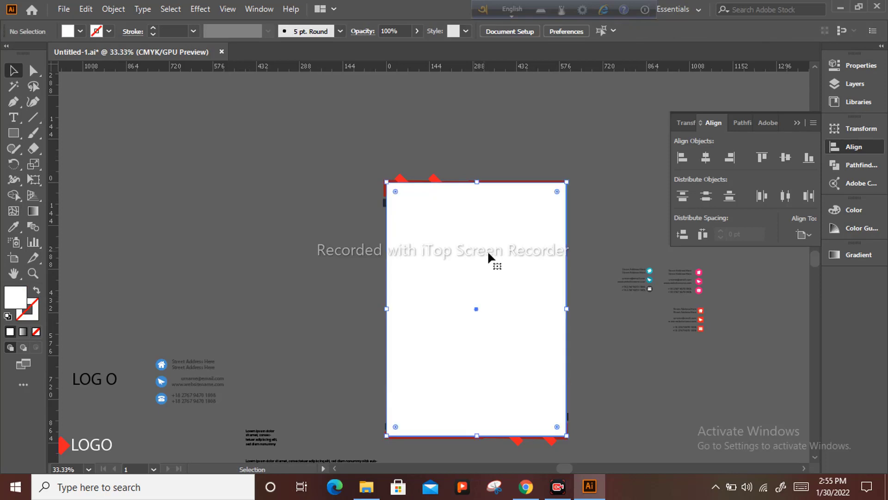
{"action": "left_click_drag", "start_coordinate": [487, 251], "coordinate": [357, 254]}
Send the original white rectangle covering the artboard to the back of the stacking order and deselect it
{"action": "left_click", "coordinate": [511, 259]}
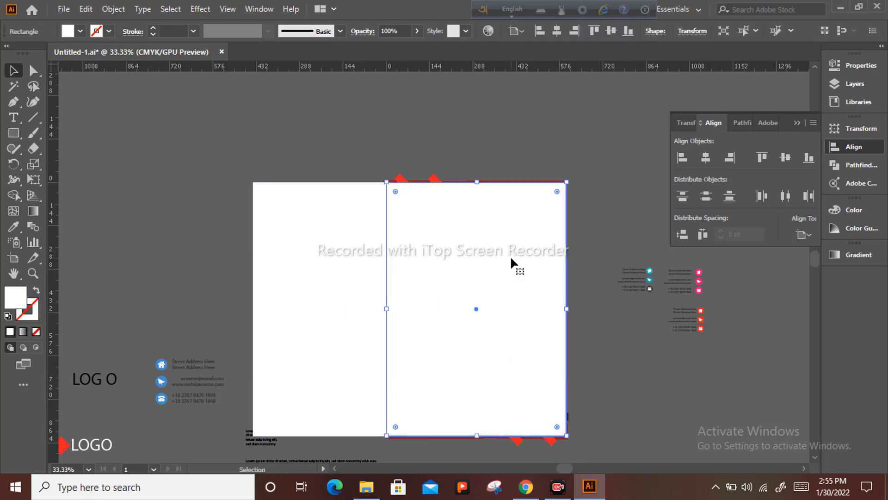
{"action": "right_click", "coordinate": [511, 259]}
{"action": "mouse_move", "coordinate": [555, 407]}
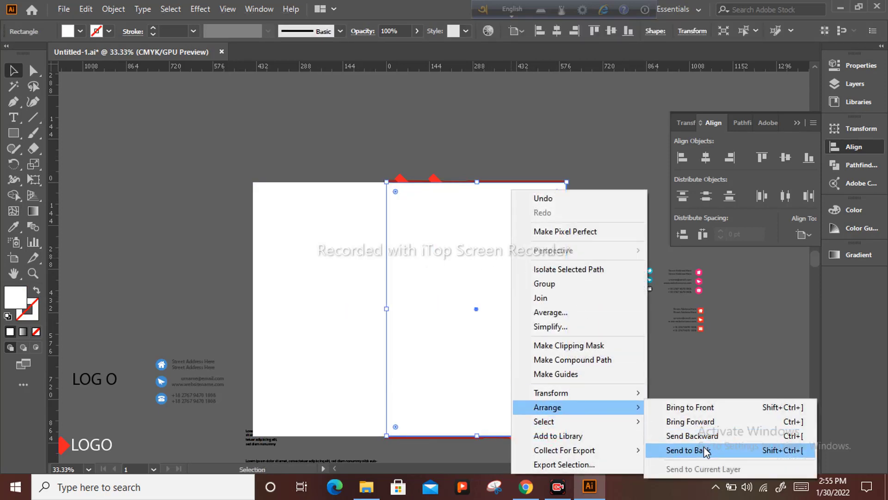
{"action": "left_click", "coordinate": [701, 448]}
{"action": "left_click", "coordinate": [576, 375]}
Swap the duplicate rectangle's fill and stroke, centre it horizontally on the artboard, and deselect it
{"action": "left_click", "coordinate": [351, 314]}
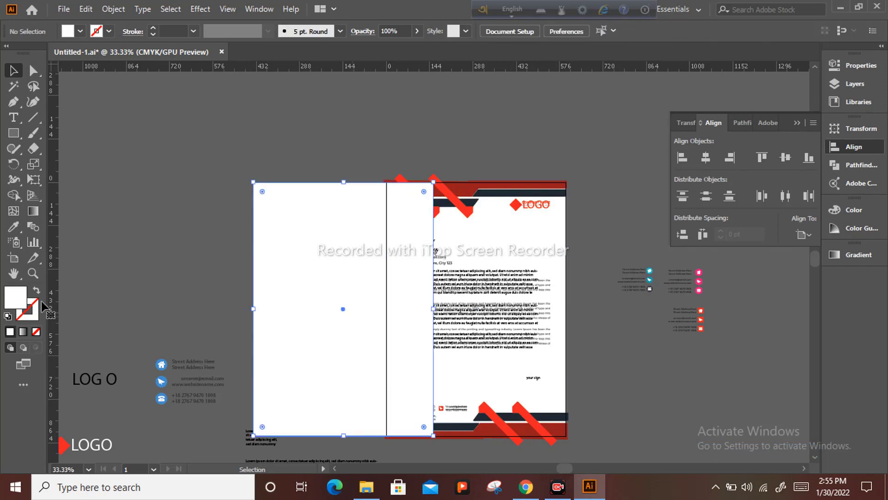
{"action": "key", "text": "shift+x"}
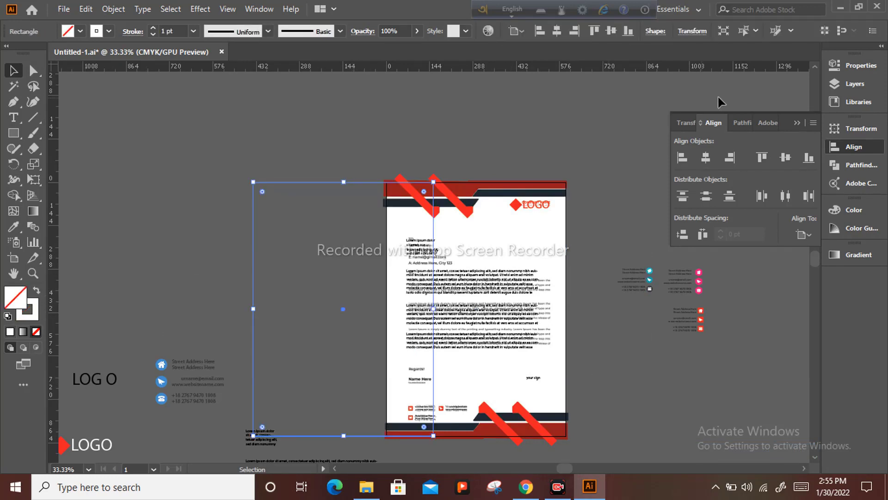
{"action": "left_click", "coordinate": [701, 158]}
{"action": "left_click", "coordinate": [796, 123]}
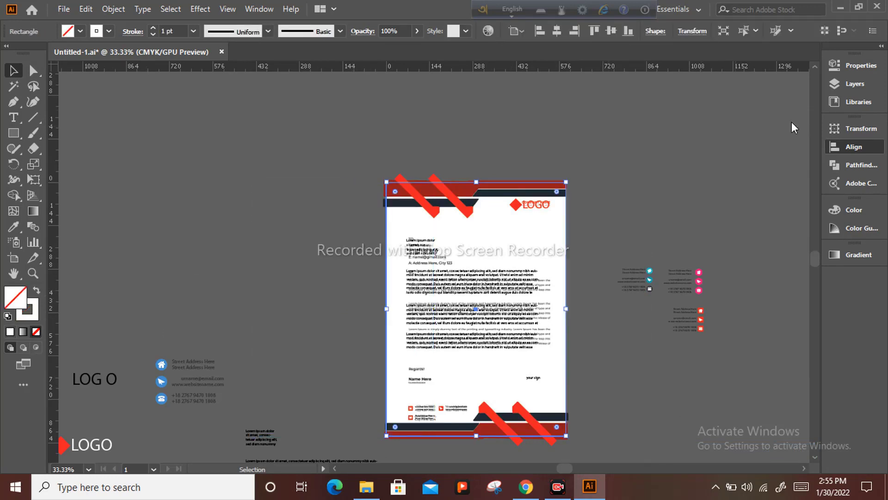
{"action": "left_click", "coordinate": [517, 157]}
Select all the letterhead artwork together with the unfilled page-size rectangle and make a clipping mask
{"action": "left_click", "coordinate": [340, 165]}
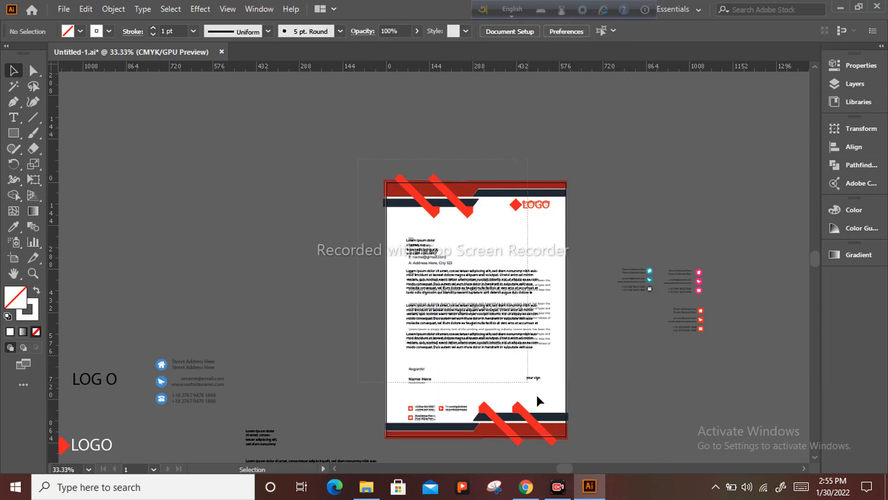
{"action": "left_click_drag", "start_coordinate": [573, 449], "coordinate": [378, 170]}
{"action": "right_click", "coordinate": [506, 124]}
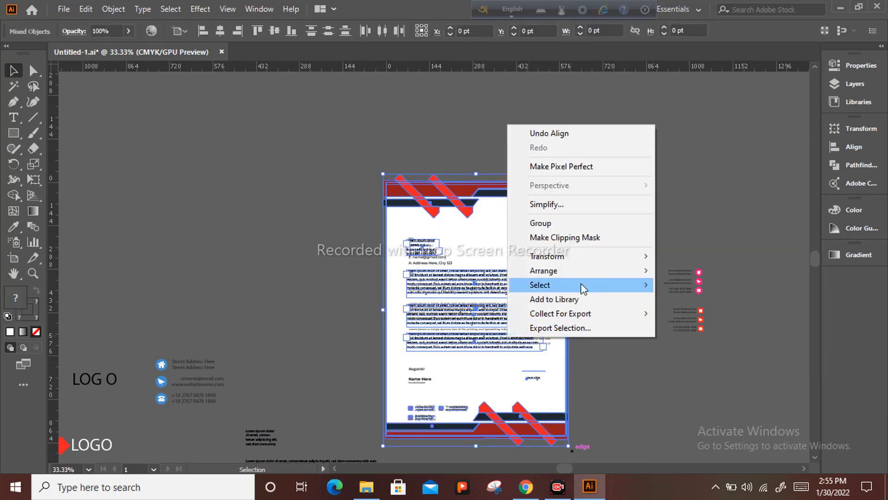
{"action": "left_click", "coordinate": [594, 250]}
{"action": "left_click", "coordinate": [594, 327]}
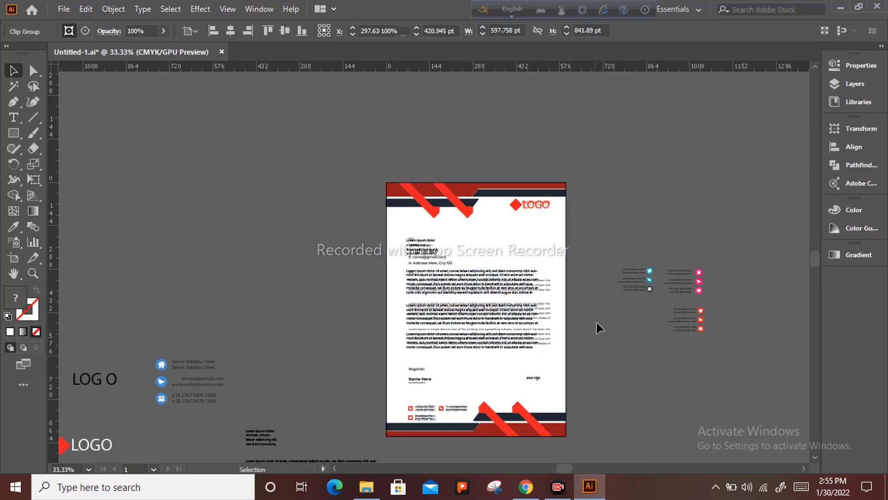